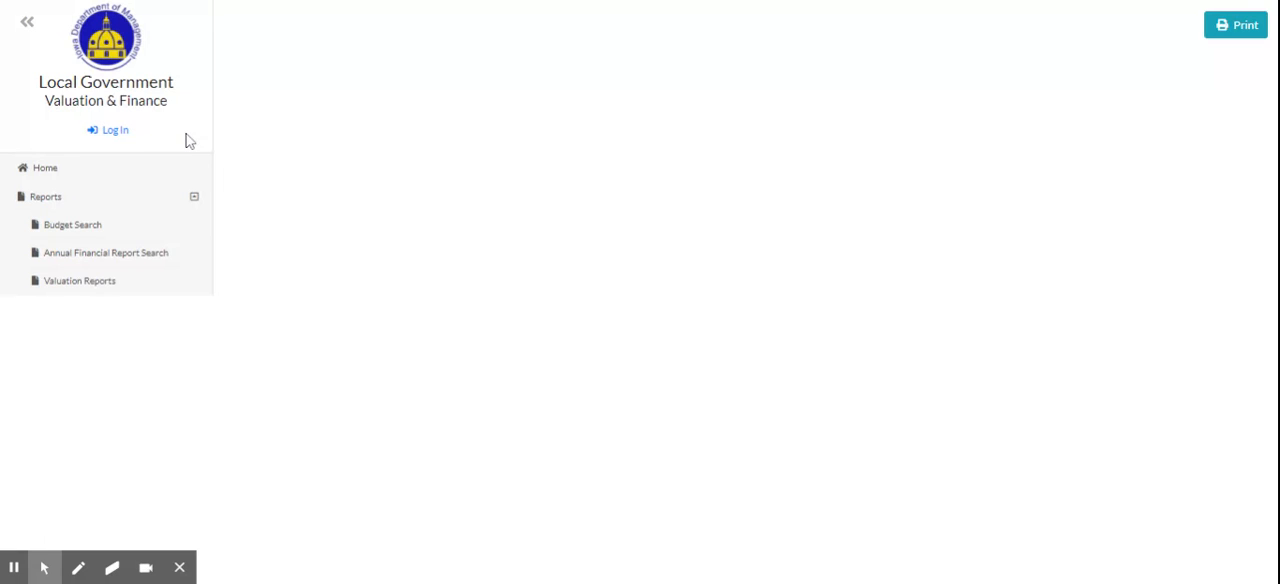
# Log in to the Local Government Valuation & Finance site by entering the account ID and account password.
pyautogui.click(117, 138)
pyautogui.scroll(-2, 578, 430)
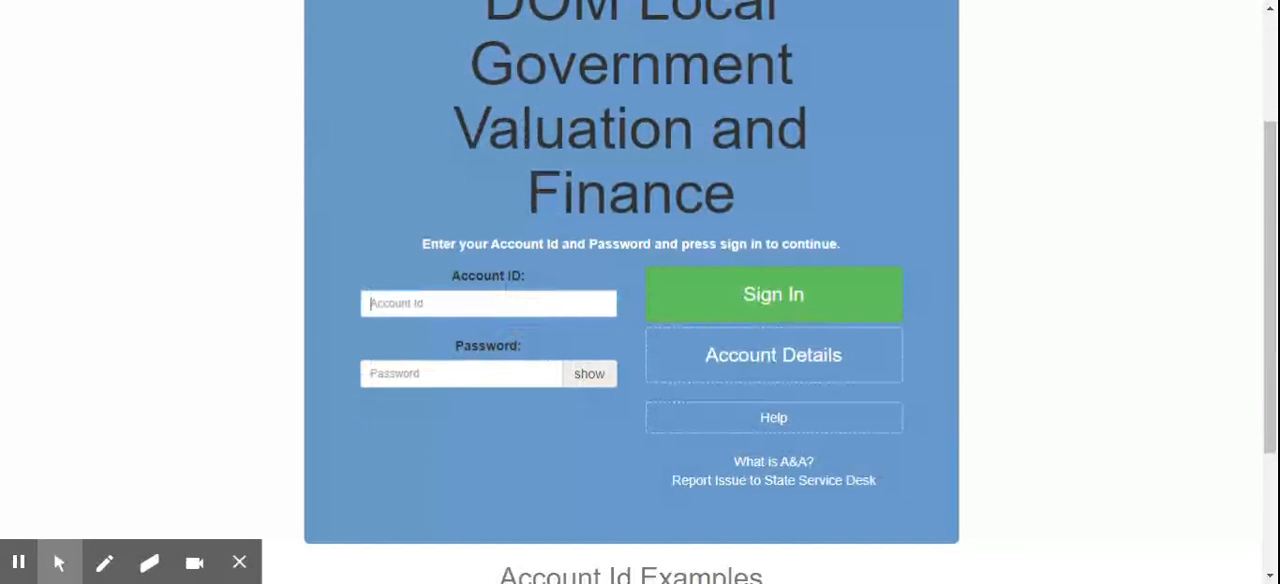
pyautogui.press('BackSpace')
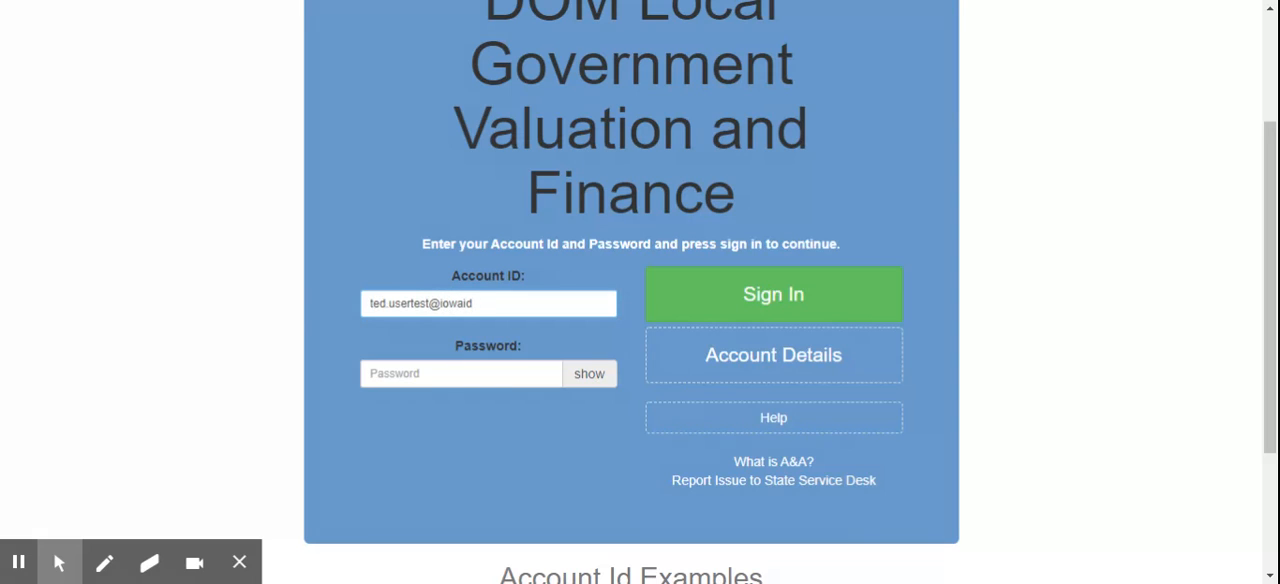
pyautogui.press('Tab')
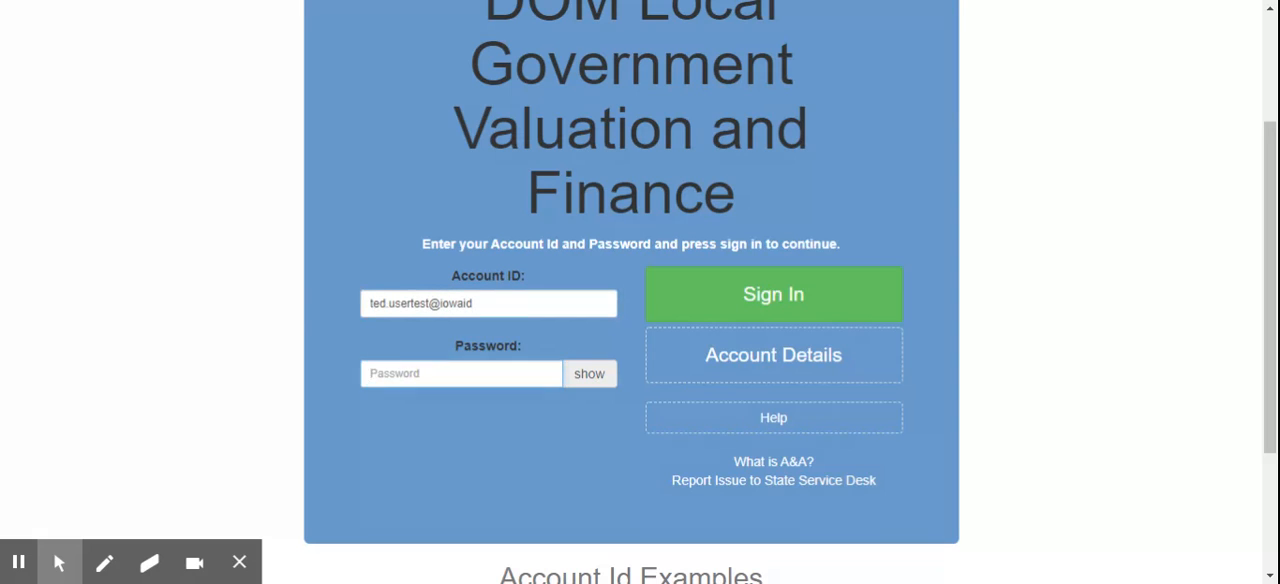
pyautogui.press('Return')
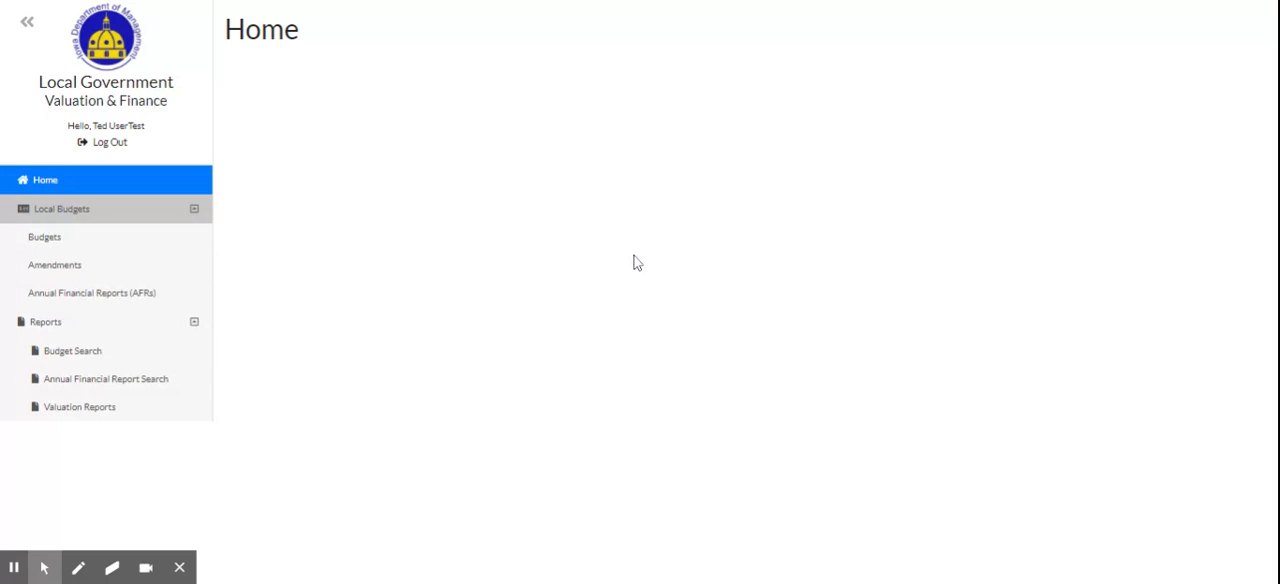
# Create an amendment for the West Des Moines FY 2021 city budget and confirm its creation.
pyautogui.click(60, 246)
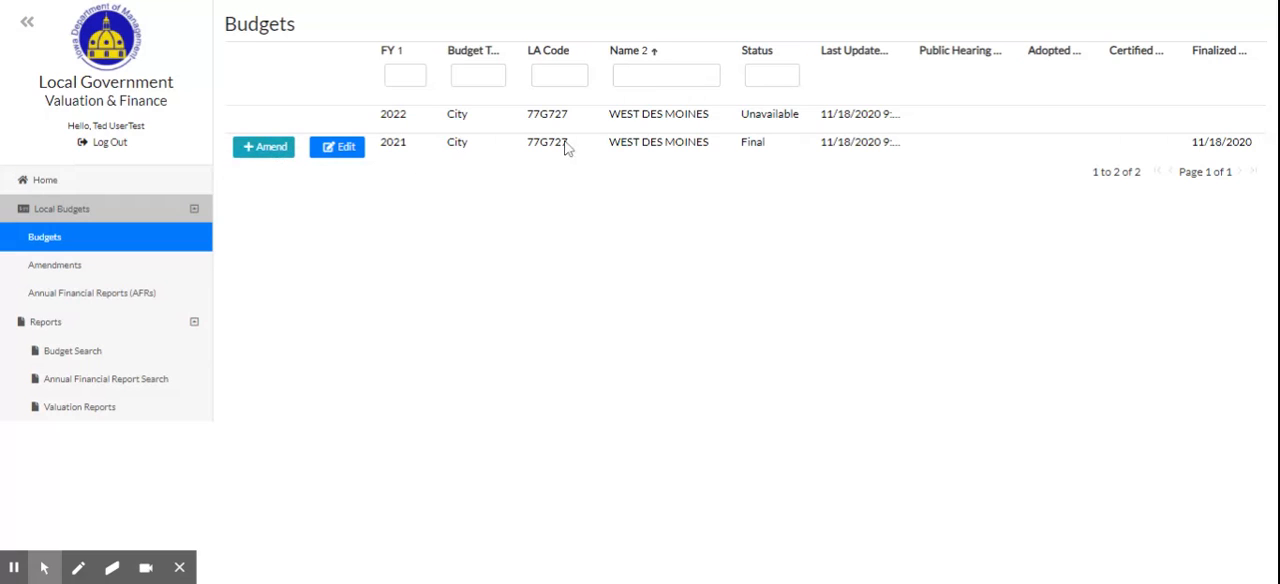
pyautogui.click(274, 157)
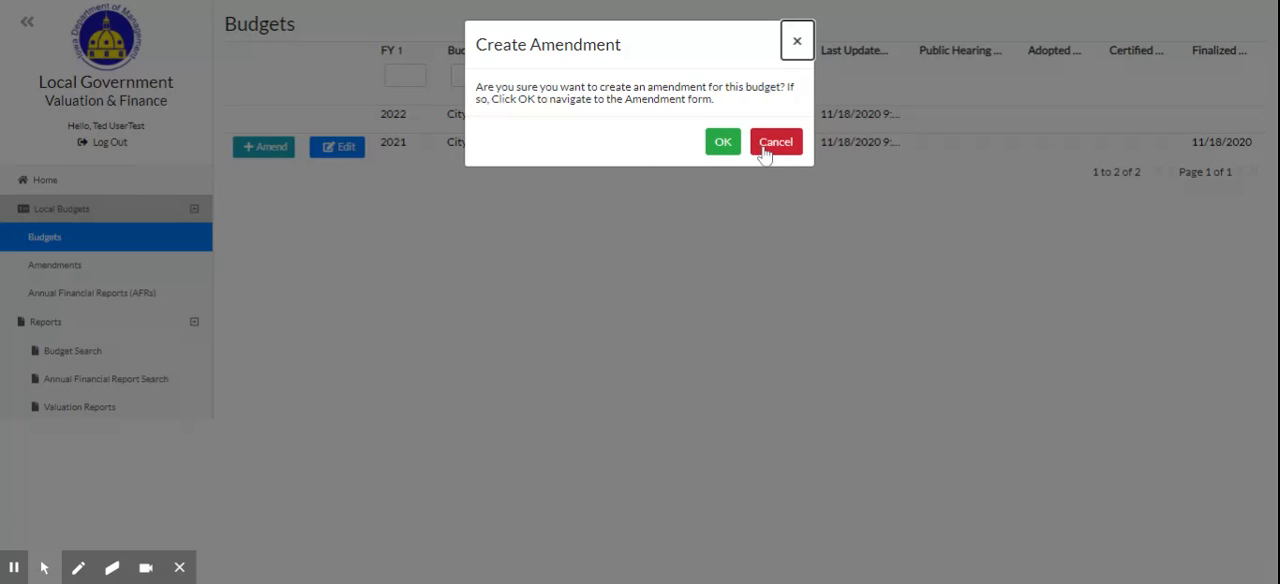
pyautogui.click(727, 142)
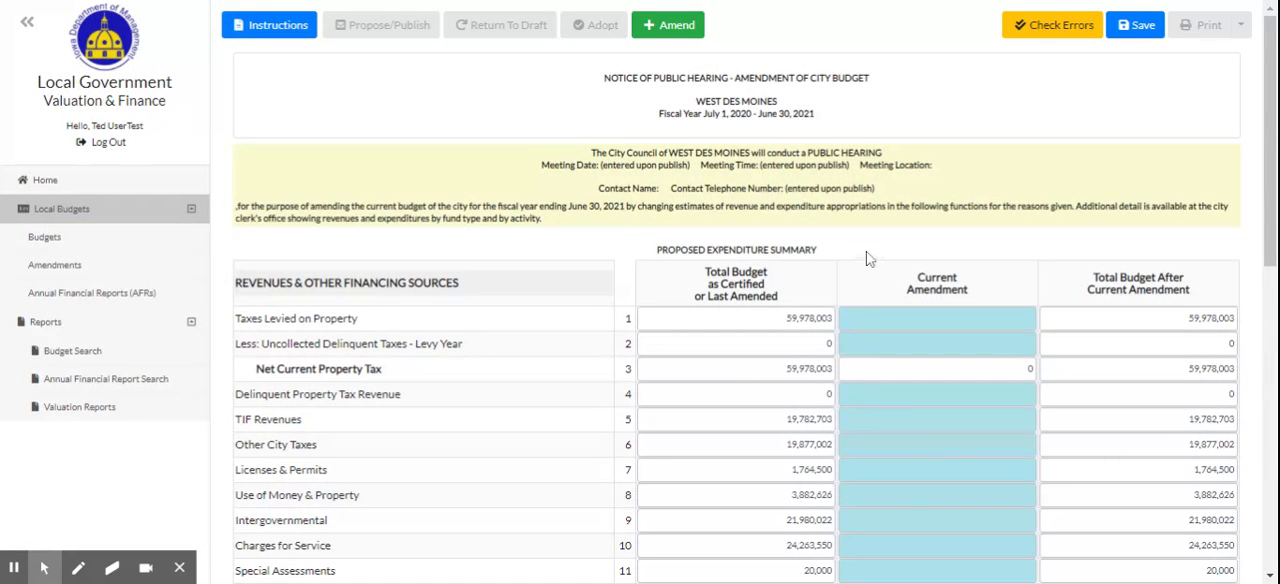
# Collapse the navigation sidebar so the budget amendment form uses the full page width.
pyautogui.scroll(-1, 867, 254)
pyautogui.scroll(-2, 867, 254)
pyautogui.scroll(3, 867, 254)
pyautogui.click(26, 24)
# Examine the amendment form's hearing notice, its three budget columns, the revenue and expenditure lines and the explanation field.
pyautogui.scroll(-3, 223, 157)
pyautogui.scroll(3, 223, 157)
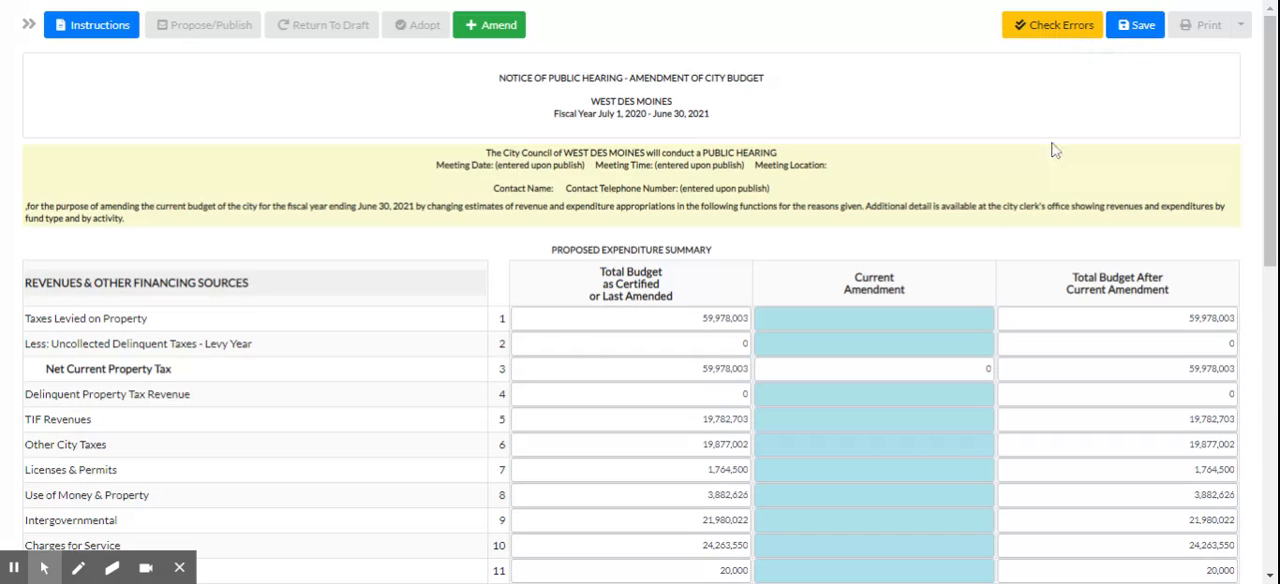
pyautogui.scroll(-1, 976, 256)
pyautogui.scroll(1, 976, 256)
pyautogui.scroll(-2, 1040, 165)
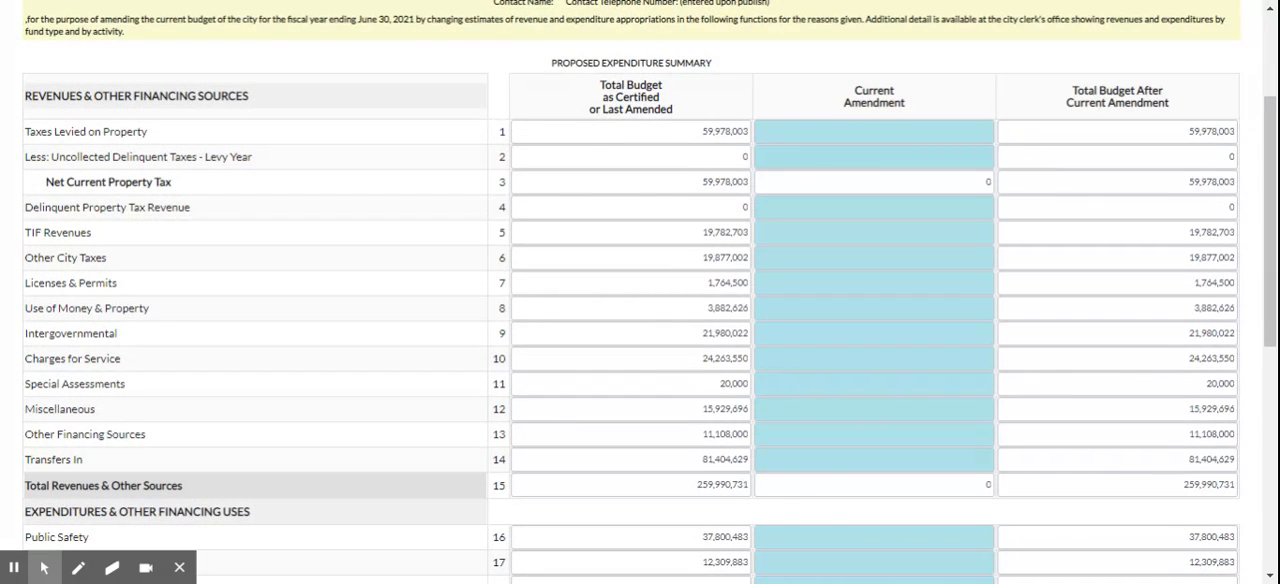
pyautogui.scroll(2, 1038, 165)
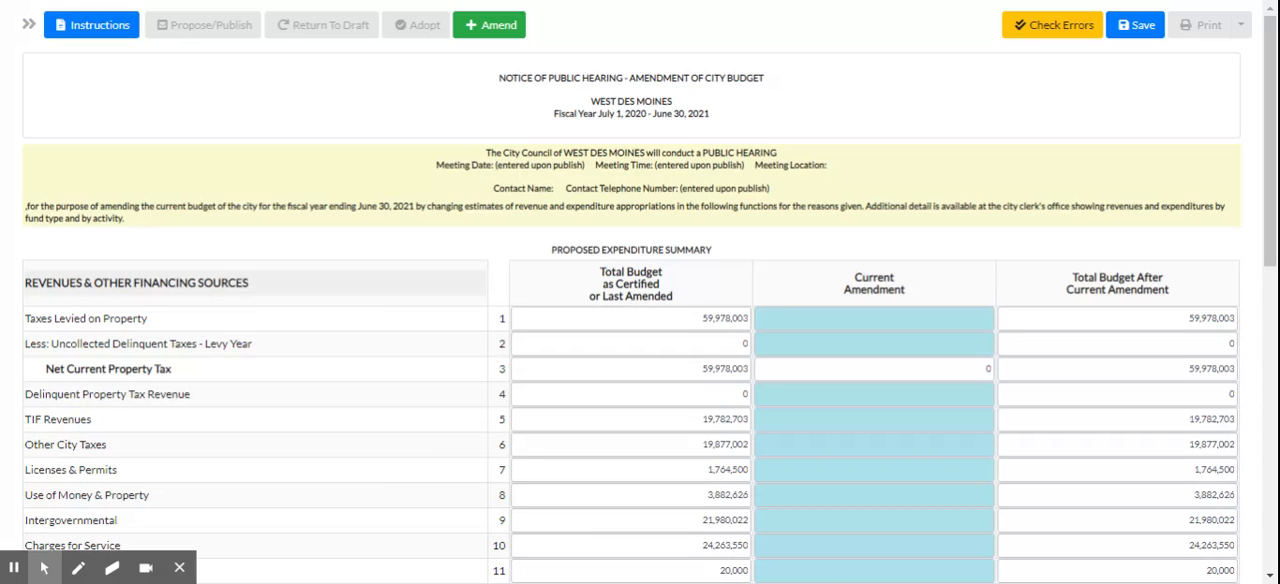
pyautogui.scroll(-2, 944, 155)
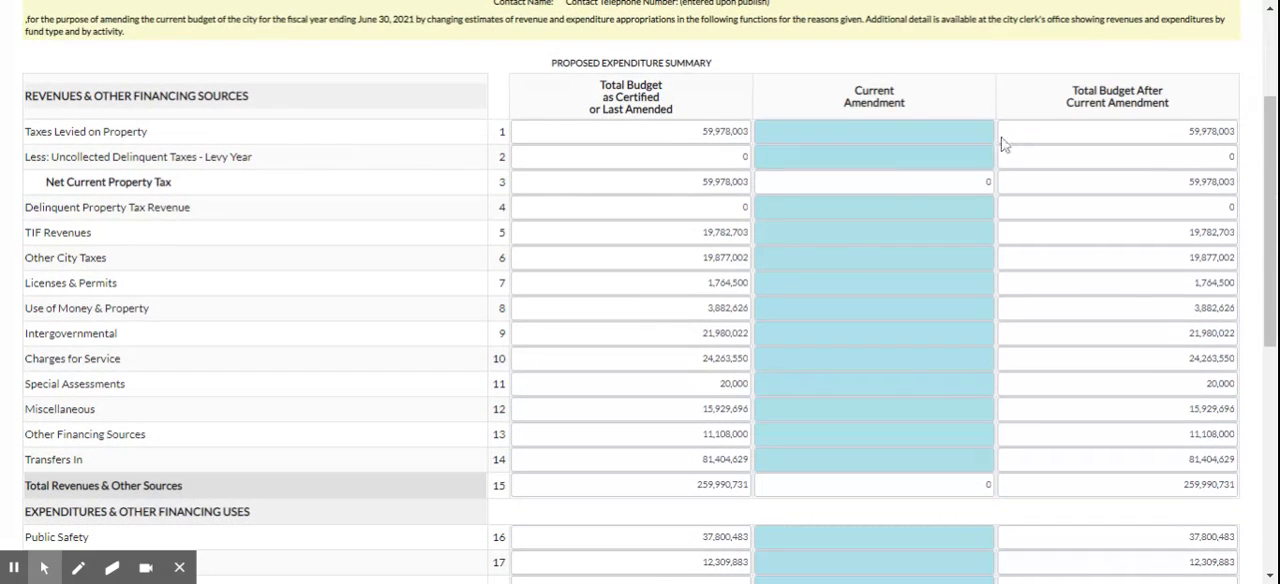
pyautogui.scroll(2, 1078, 217)
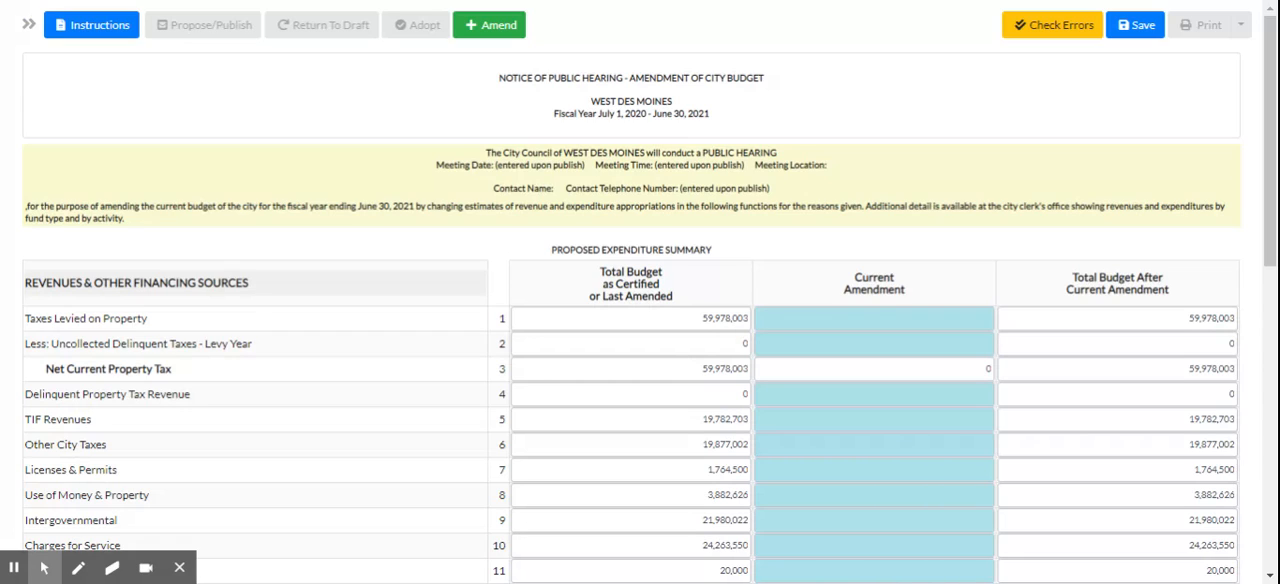
pyautogui.scroll(-3, 771, 200)
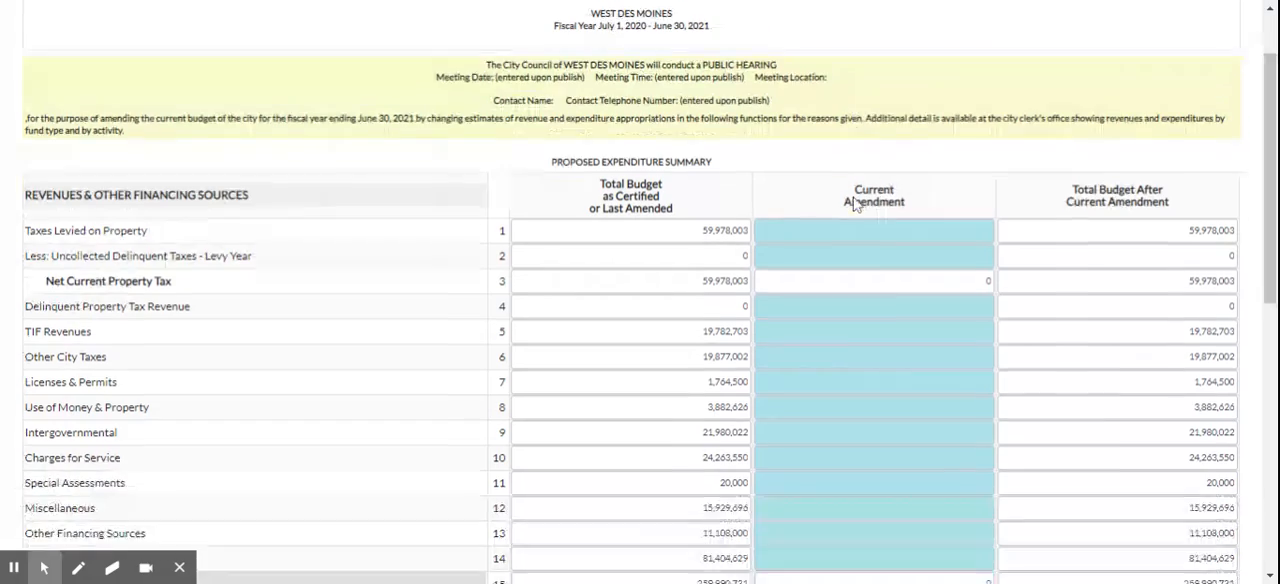
pyautogui.scroll(-5, 640, 292)
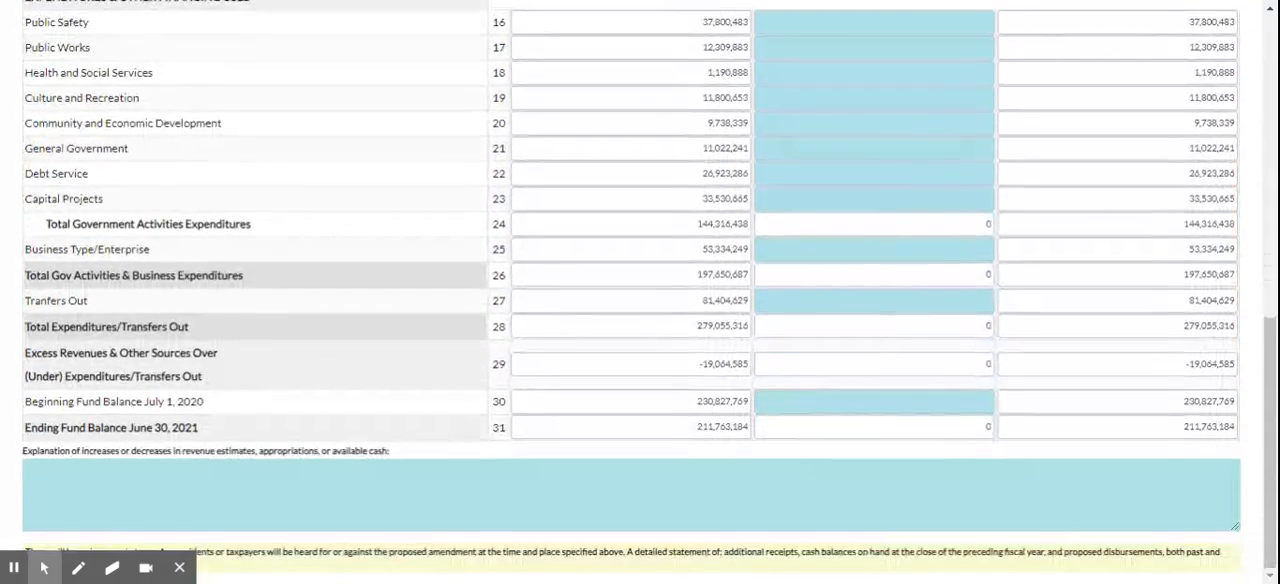
pyautogui.scroll(8, 983, 180)
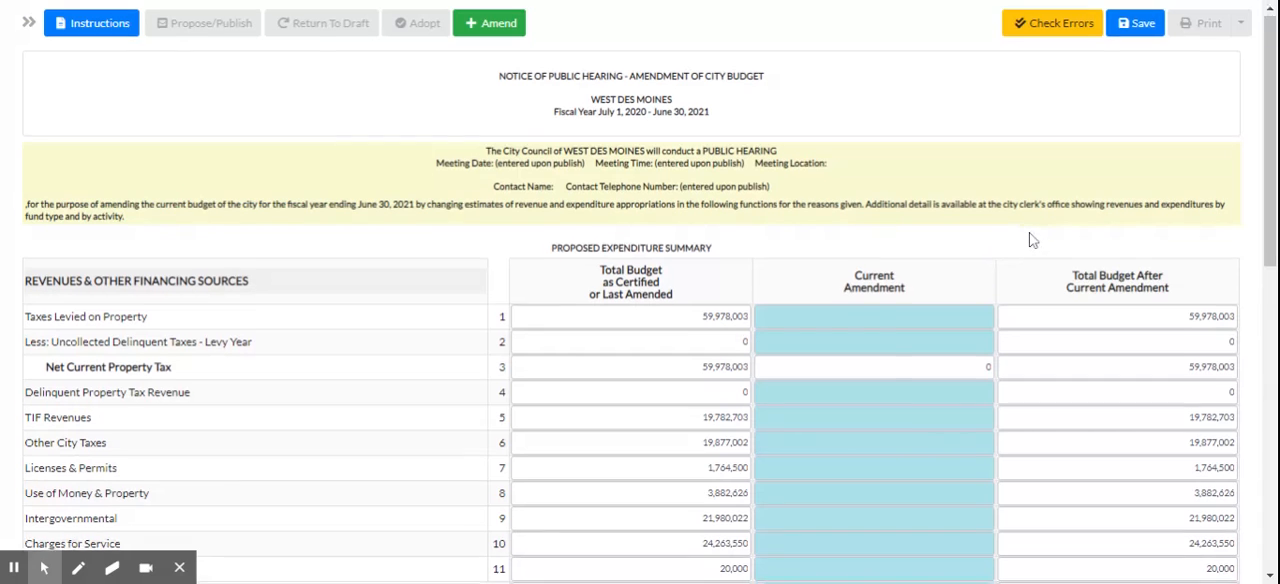
pyautogui.scroll(-2, 1032, 240)
pyautogui.scroll(-1, 1092, 300)
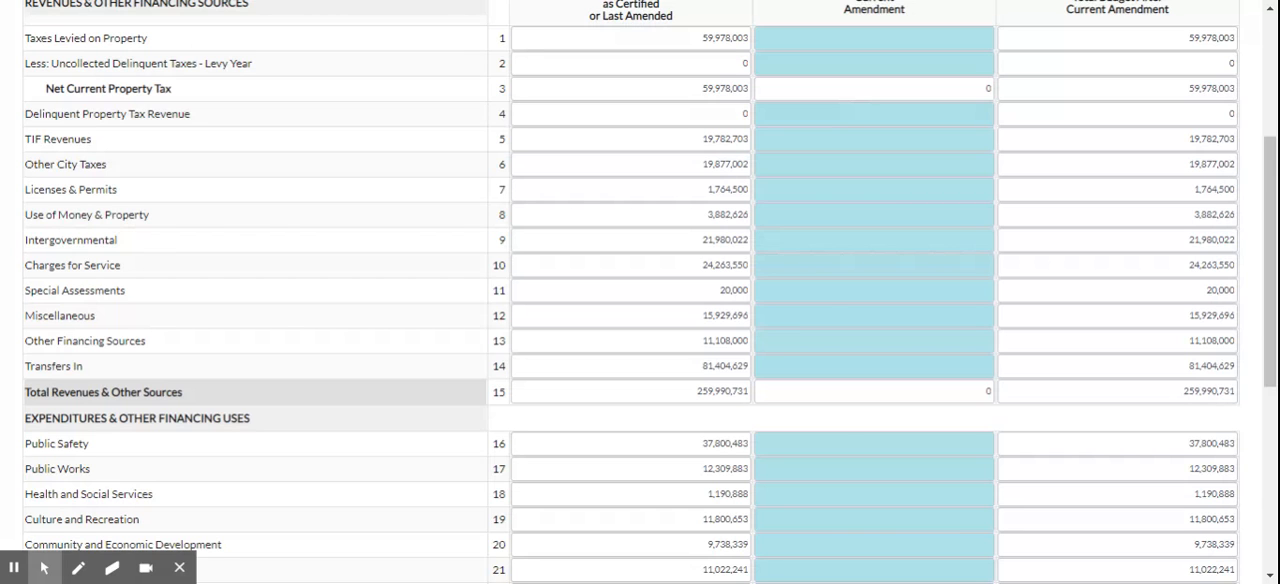
pyautogui.scroll(-4, 106, 295)
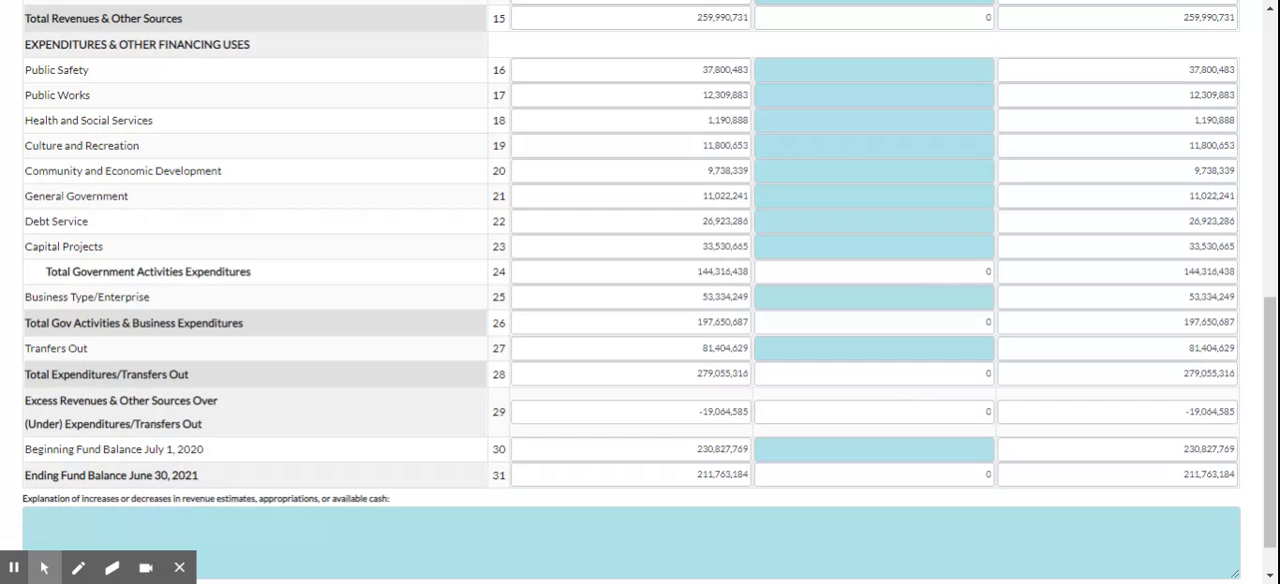
pyautogui.scroll(7, 640, 292)
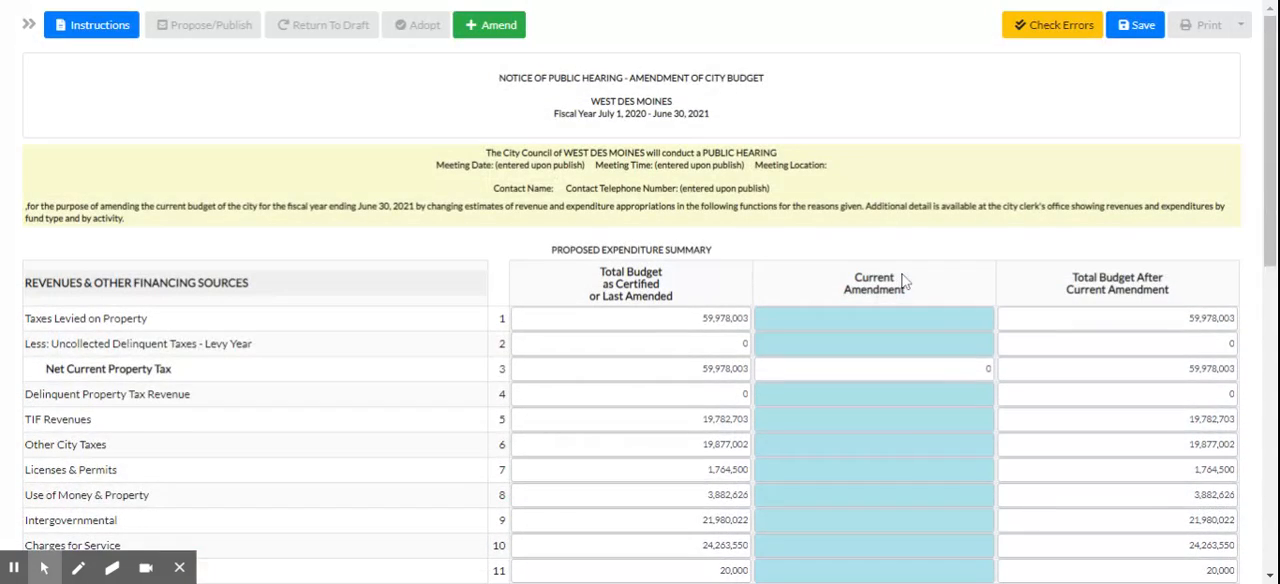
pyautogui.scroll(-3, 640, 292)
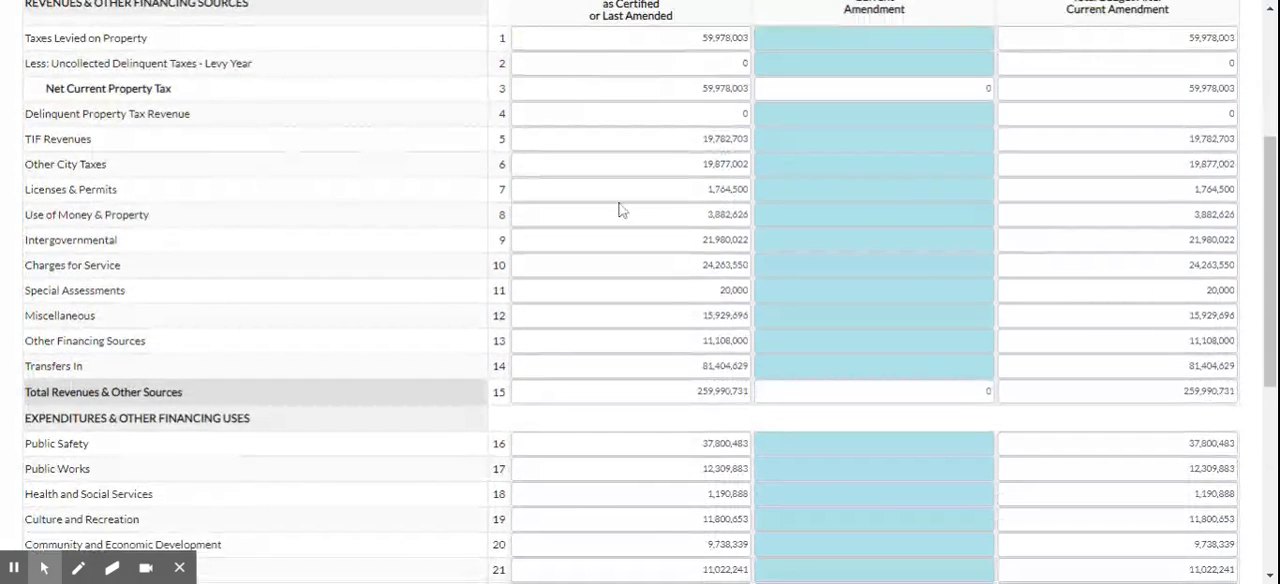
pyautogui.scroll(-2, 985, 383)
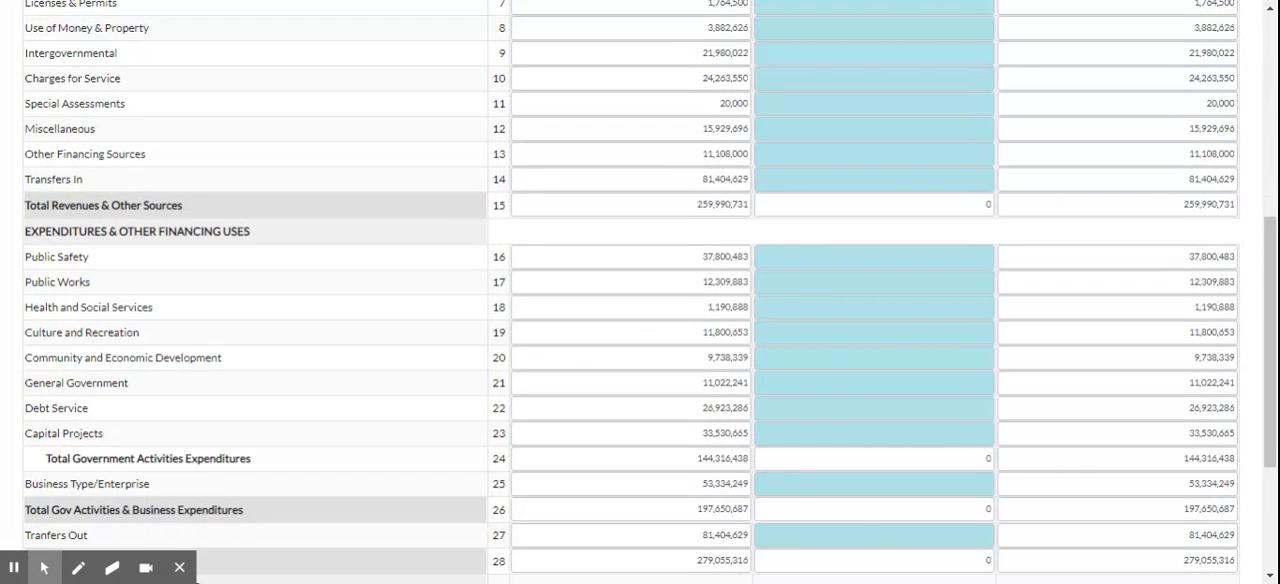
# Enter a current amendment of 0 for Taxes Levied on Property, Uncollected Delinquent Taxes, Delinquent Property Tax Revenue and TIF Revenues.
pyautogui.scroll(3, 940, 185)
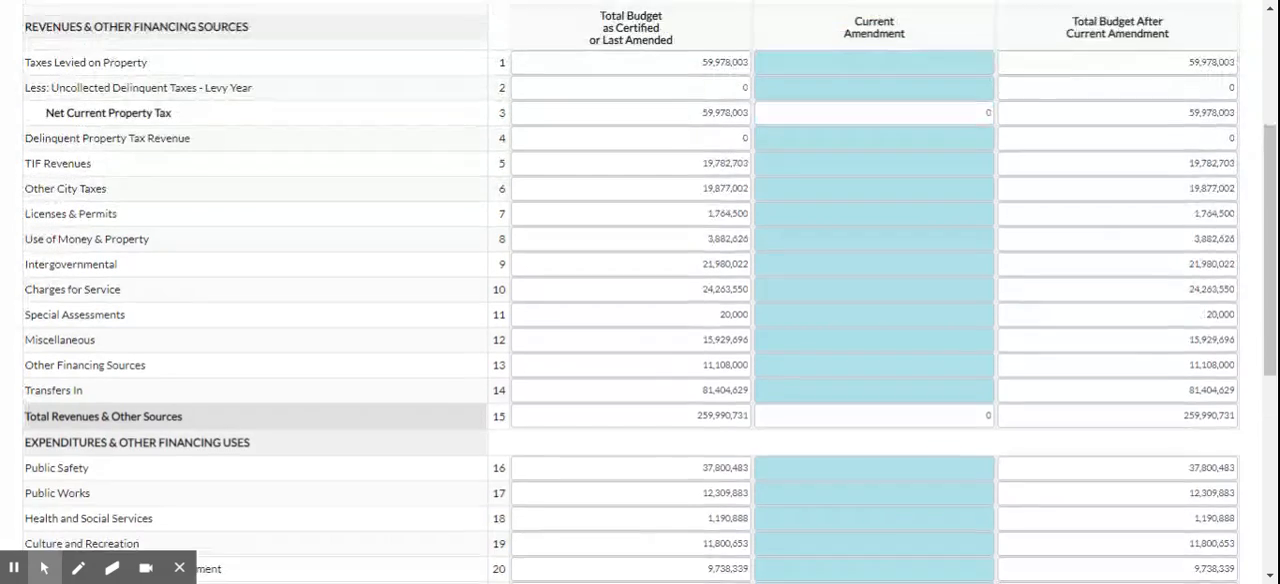
pyautogui.click(935, 132)
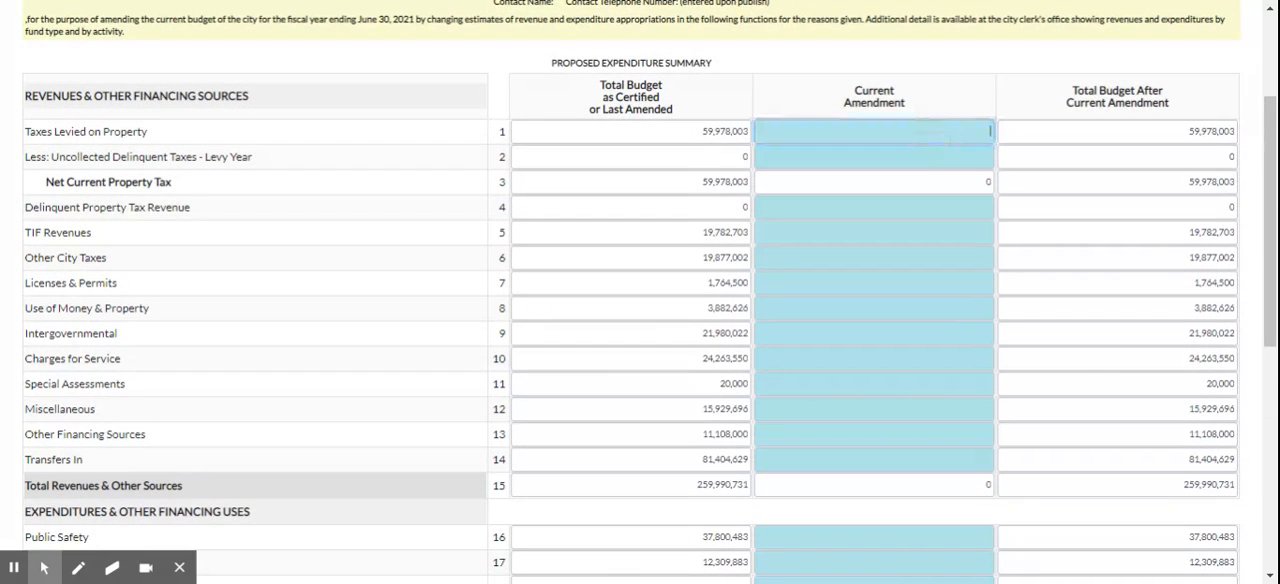
pyautogui.press('Tab')
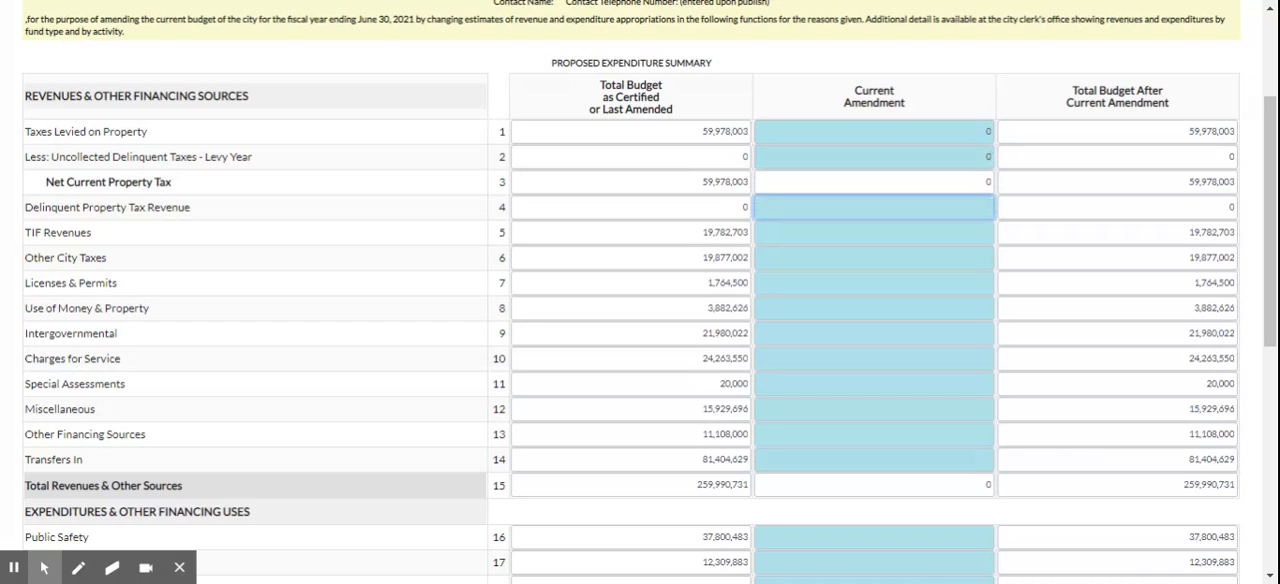
pyautogui.write('0')
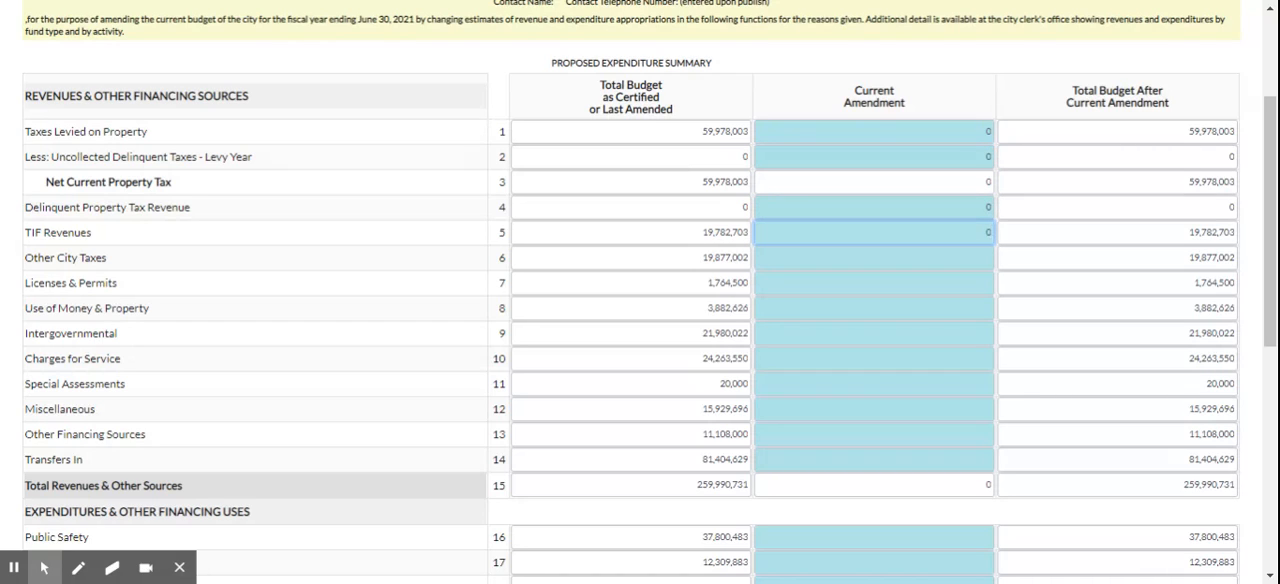
# Enter current amendments of -3,464,666 for Other City Taxes and 0 for Licenses & Permits and Use of Money & Property.
pyautogui.press('Tab')
pyautogui.write('-3')
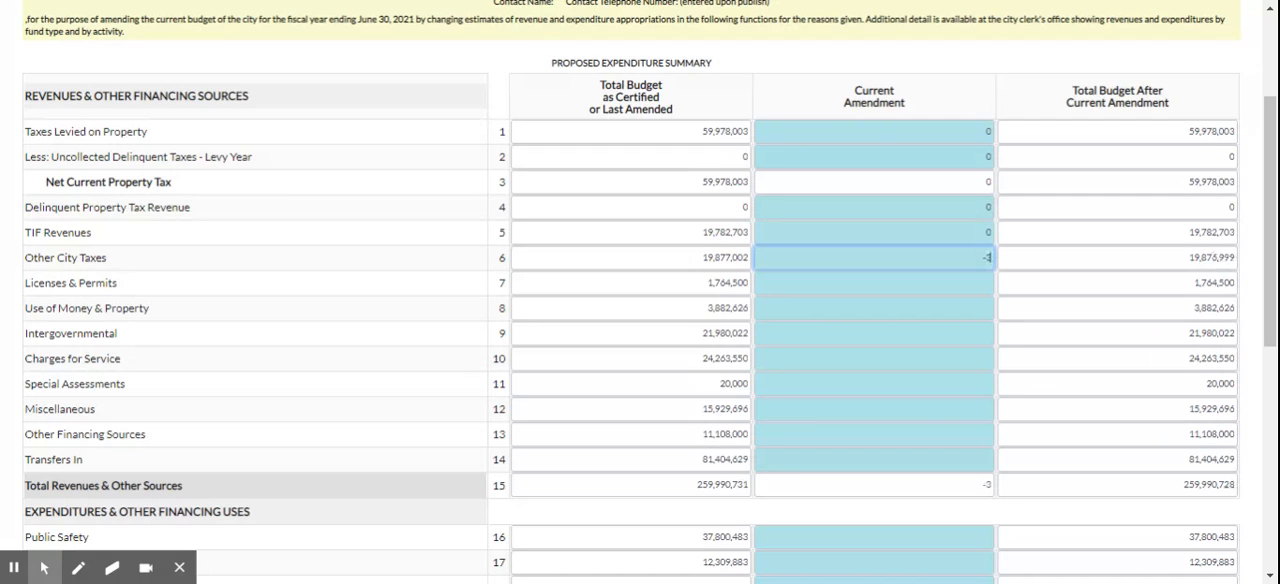
pyautogui.write(',464,666')
pyautogui.press('Tab')
# Enter current amendments of 7,950,292 for Intergovernmental, 176,500 for Charges for Service, 0 for Special Assessments and 1,215,803 for Miscellaneous.
pyautogui.press('Tab')
pyautogui.press('Tab')
pyautogui.write('7,950,292')
pyautogui.press('Tab')
pyautogui.write('176500')
pyautogui.press('Tab')
pyautogui.write('0')
pyautogui.press('Tab')
pyautogui.write('1,215,803')
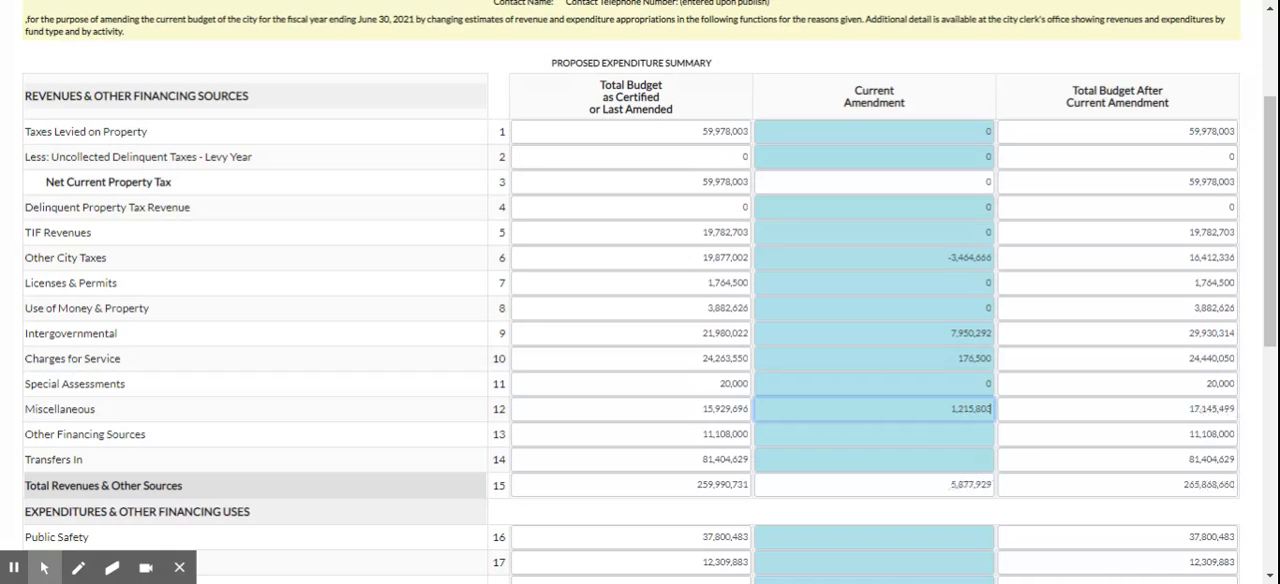
pyautogui.press('Tab')
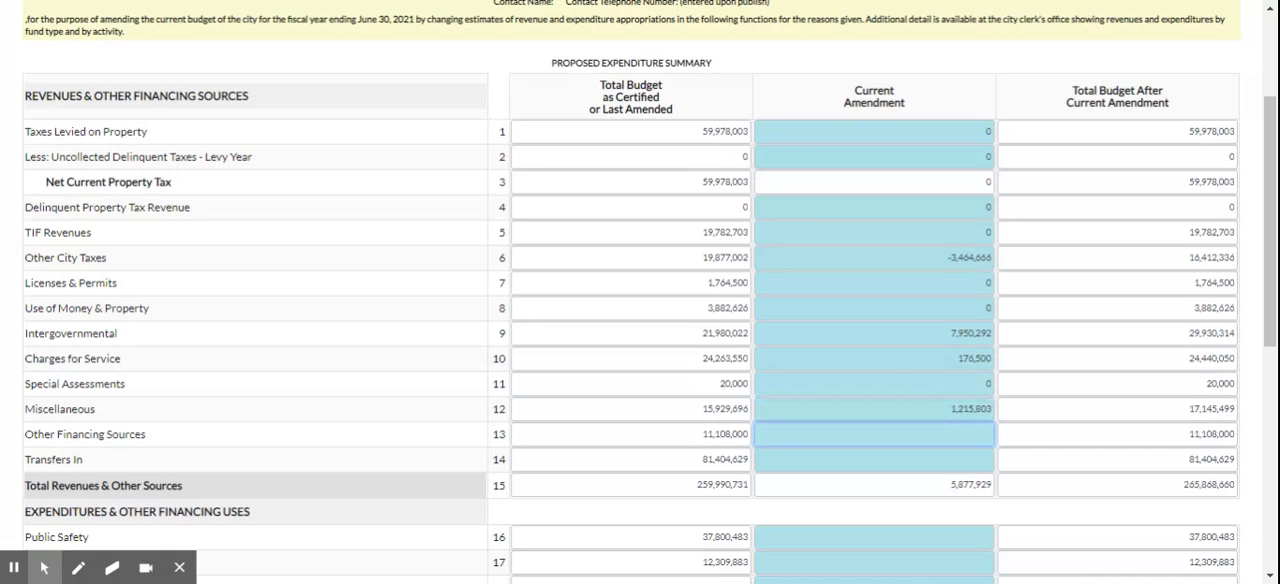
# Enter current amendments of 23,783,549 for Other Financing Sources and 27,062,621 for Transfers In.
pyautogui.write('23,783,549')
pyautogui.press('Tab')
pyautogui.write('2')
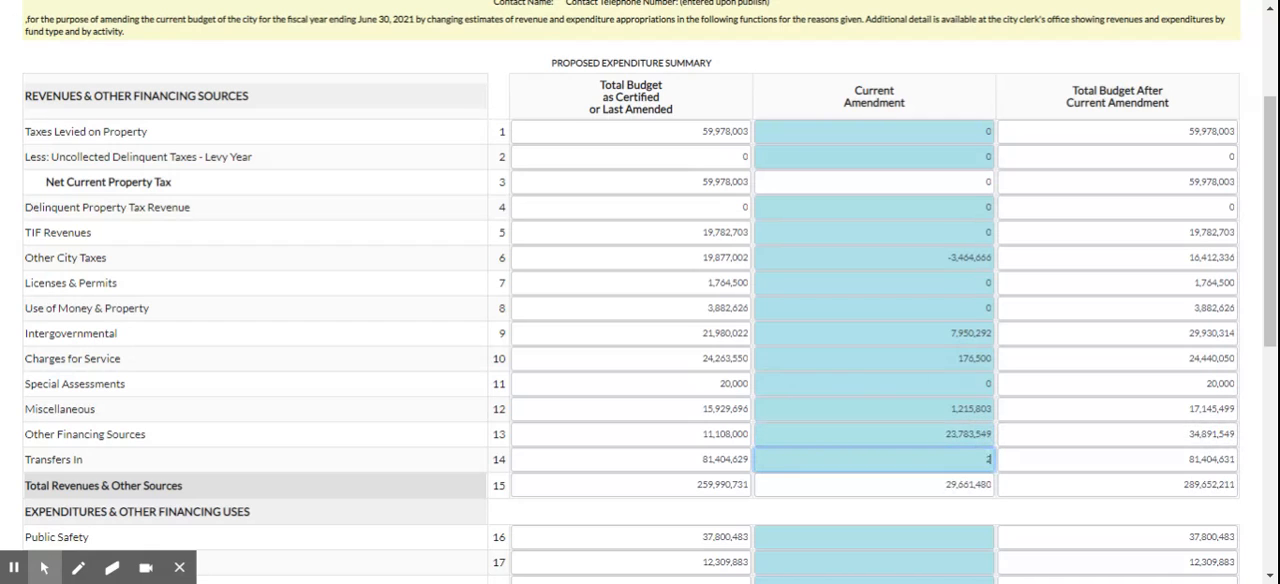
pyautogui.write('7,062,621')
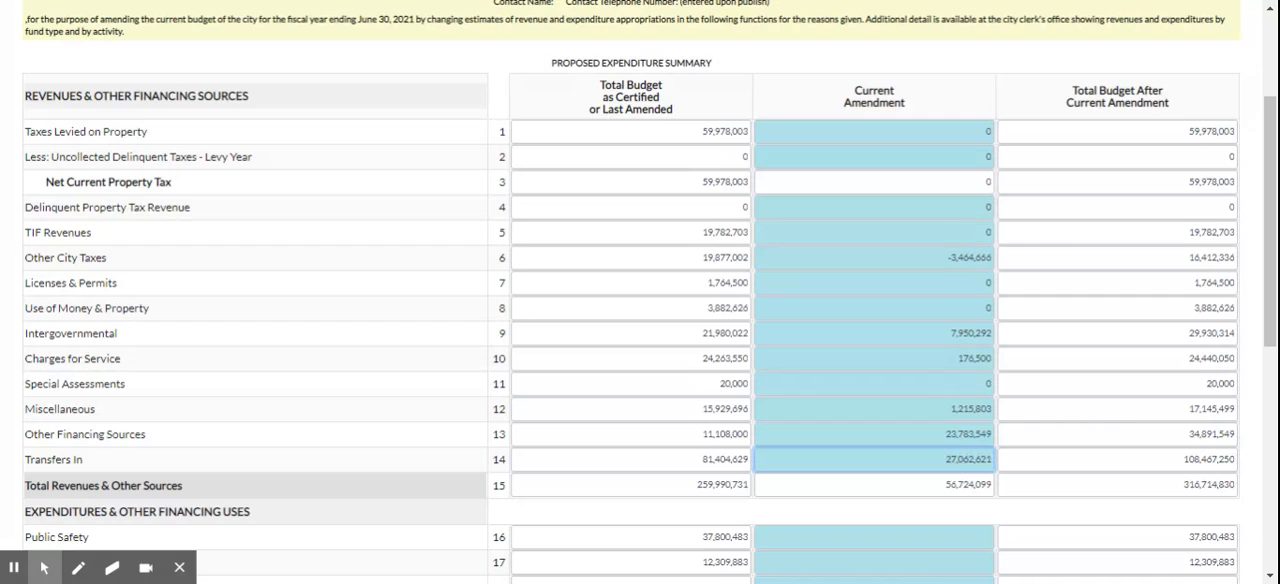
pyautogui.press('Tab')
# Enter current amendments of 354,284 for Public Safety and 24,965 for Public Works expenditures.
pyautogui.press('Tab')
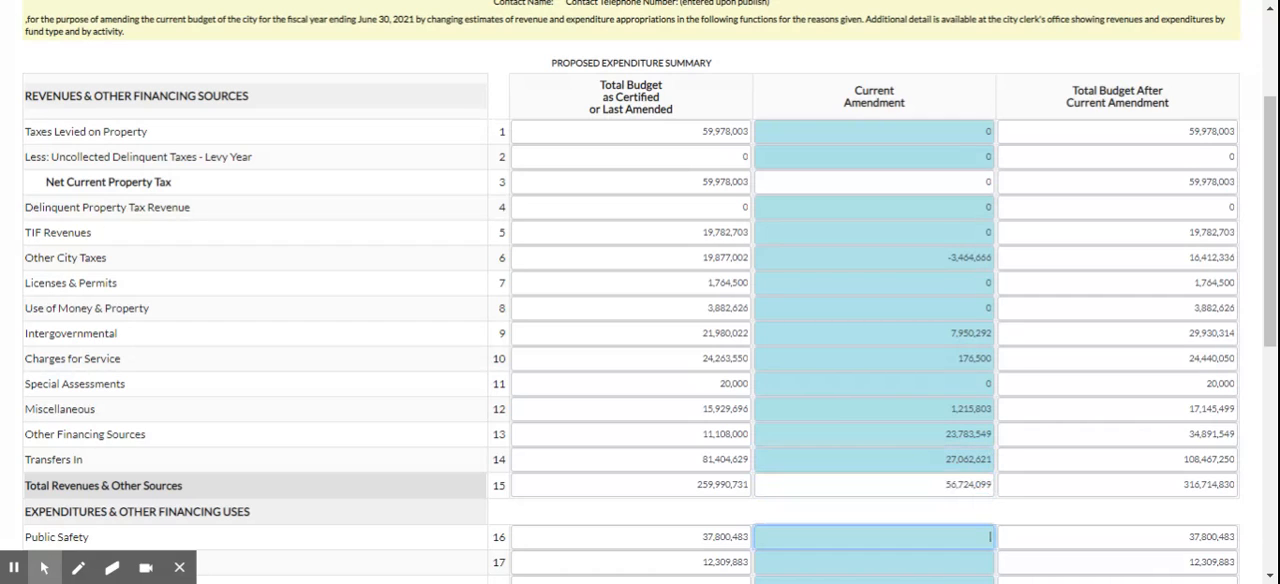
pyautogui.write('354284')
pyautogui.press('Tab')
pyautogui.write('21')
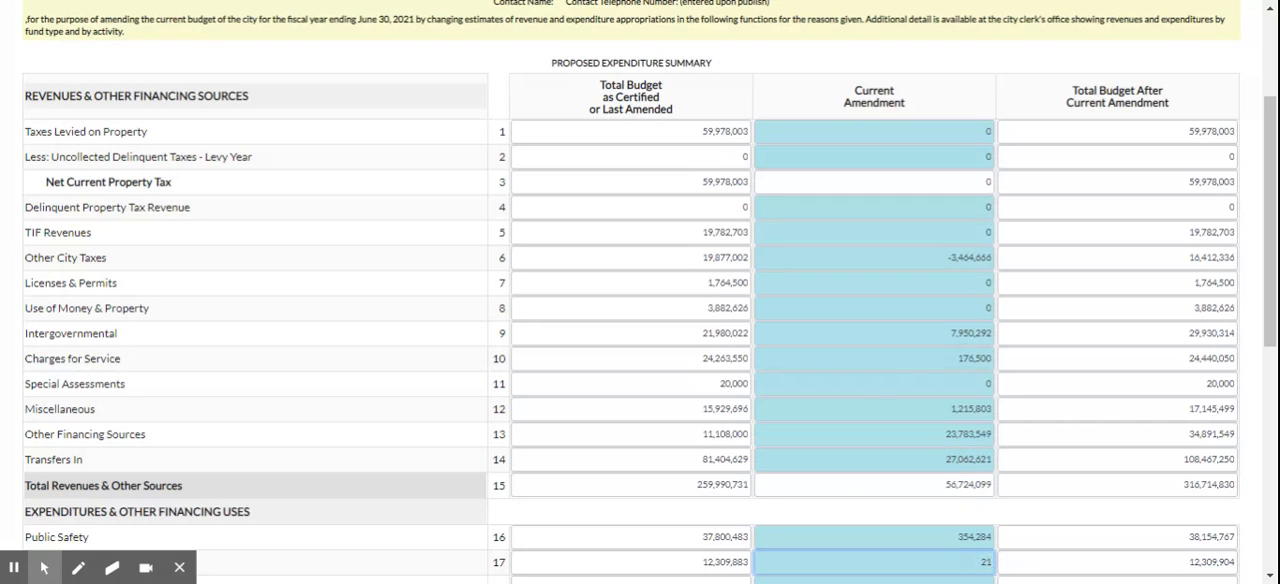
pyautogui.press('BackSpace')
pyautogui.write('4,965')
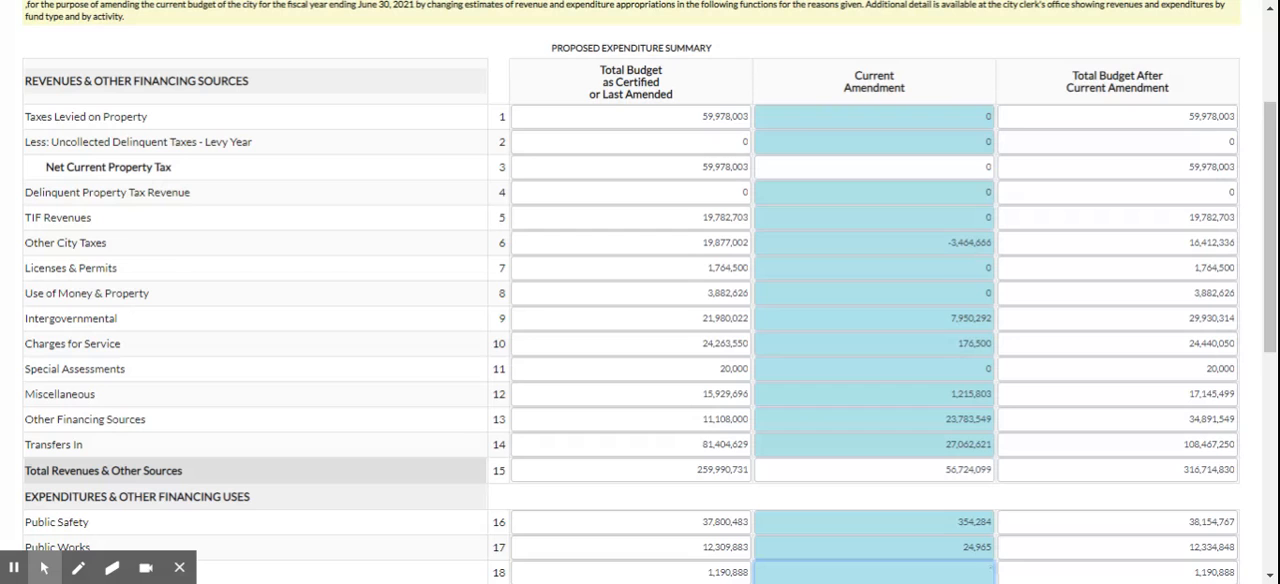
pyautogui.write('15100')
# Enter current amendments of 15,100 for Health and Social Services, 76,445 for Culture and Recreation and 2,704,423 for Community and Economic Development.
pyautogui.press('Tab')
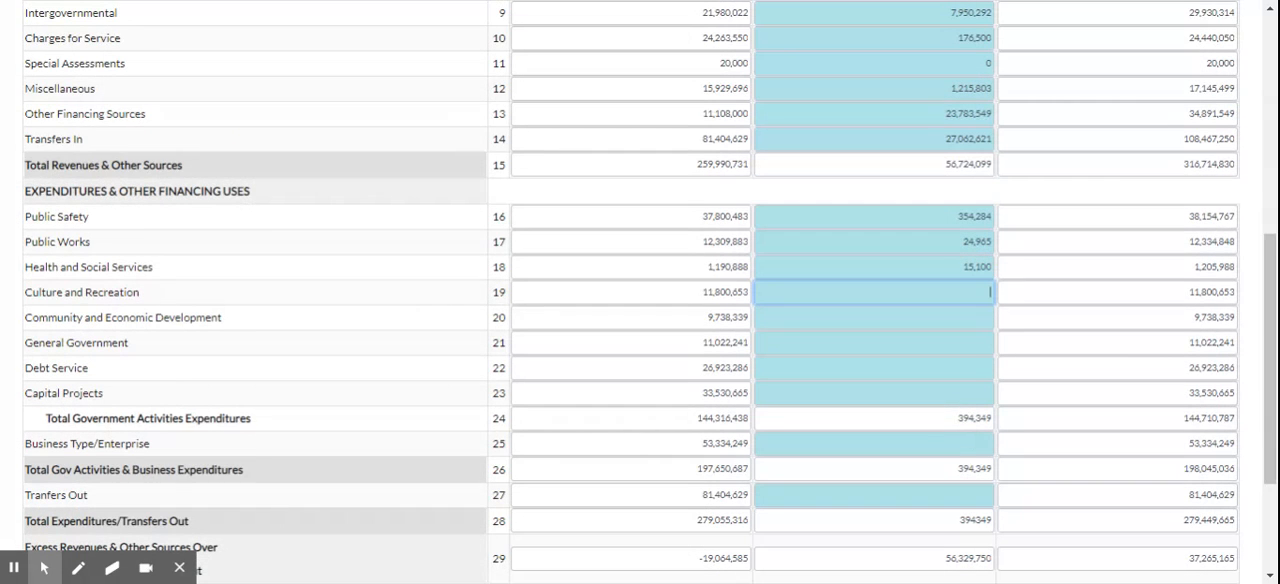
pyautogui.write('76445')
pyautogui.press('Tab')
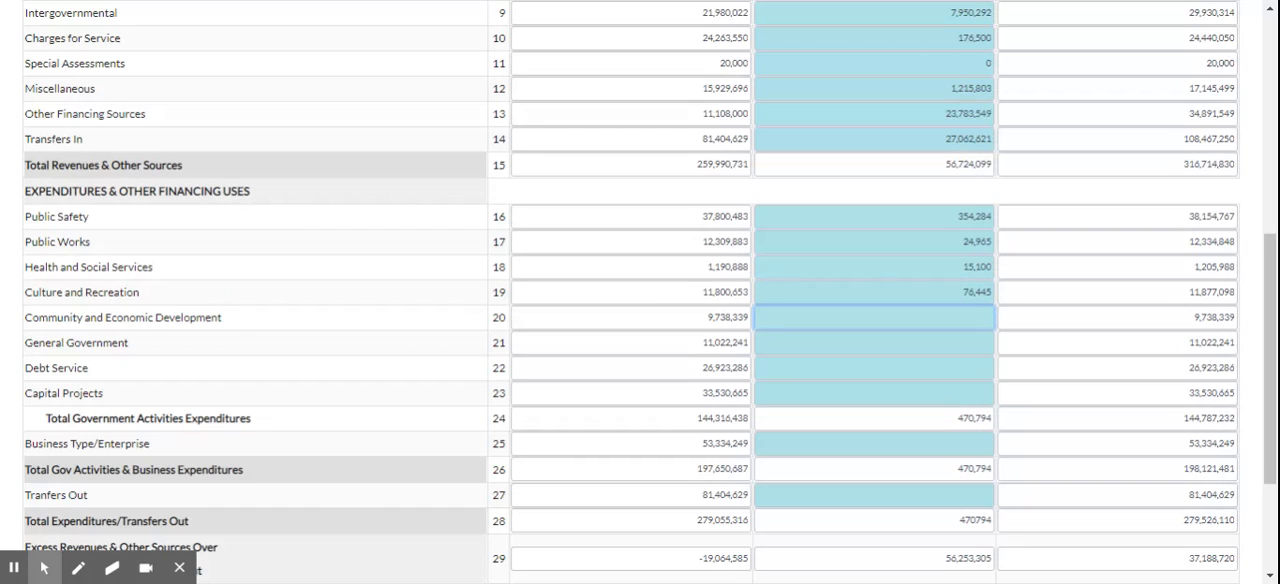
pyautogui.write('2704423')
pyautogui.press('Tab')
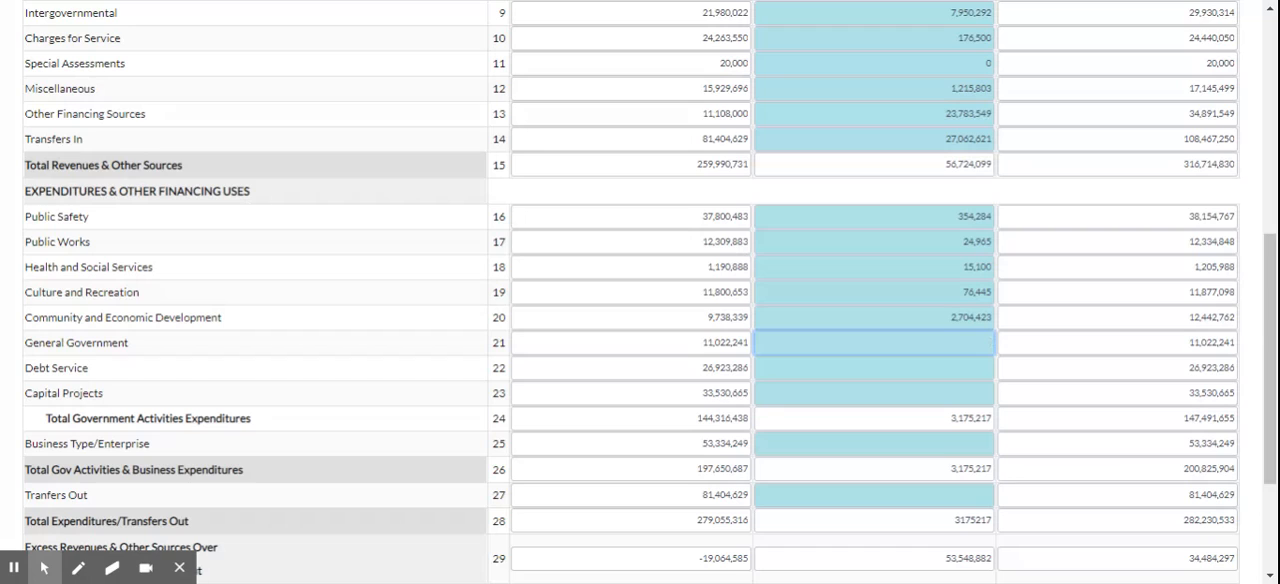
# Enter current amendments of 301,675 for General Government, 1,723,158 for Debt Service and 24,102,091 for Capital Projects.
pyautogui.write('301,675')
pyautogui.press('Tab')
pyautogui.write('1723')
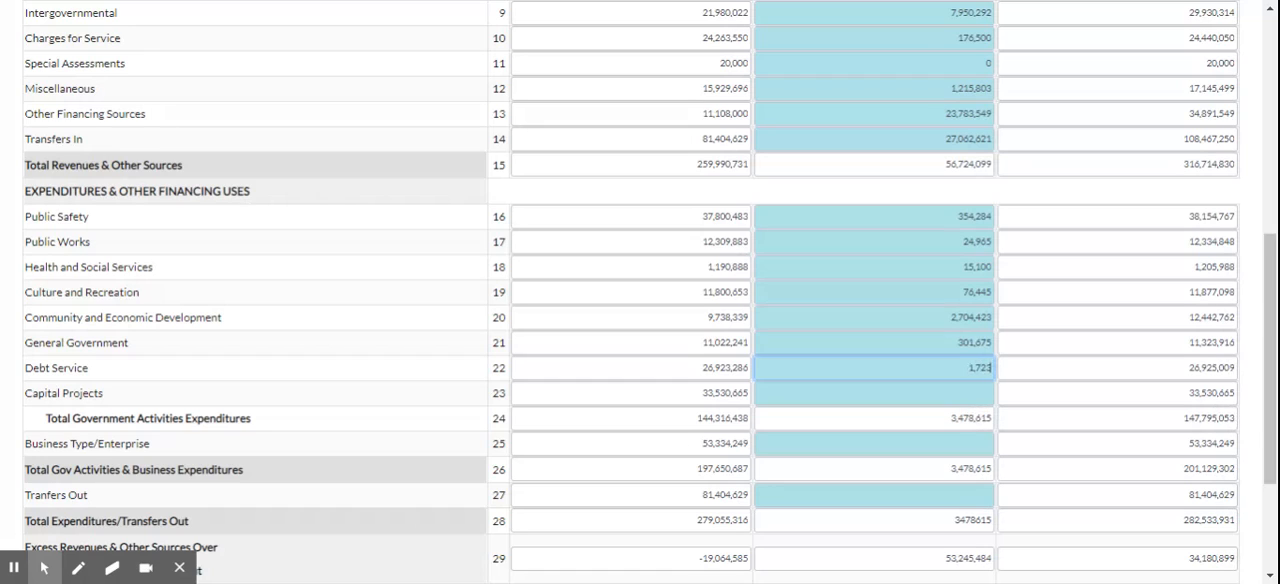
pyautogui.write('158')
pyautogui.press('Tab')
pyautogui.write('24,102')
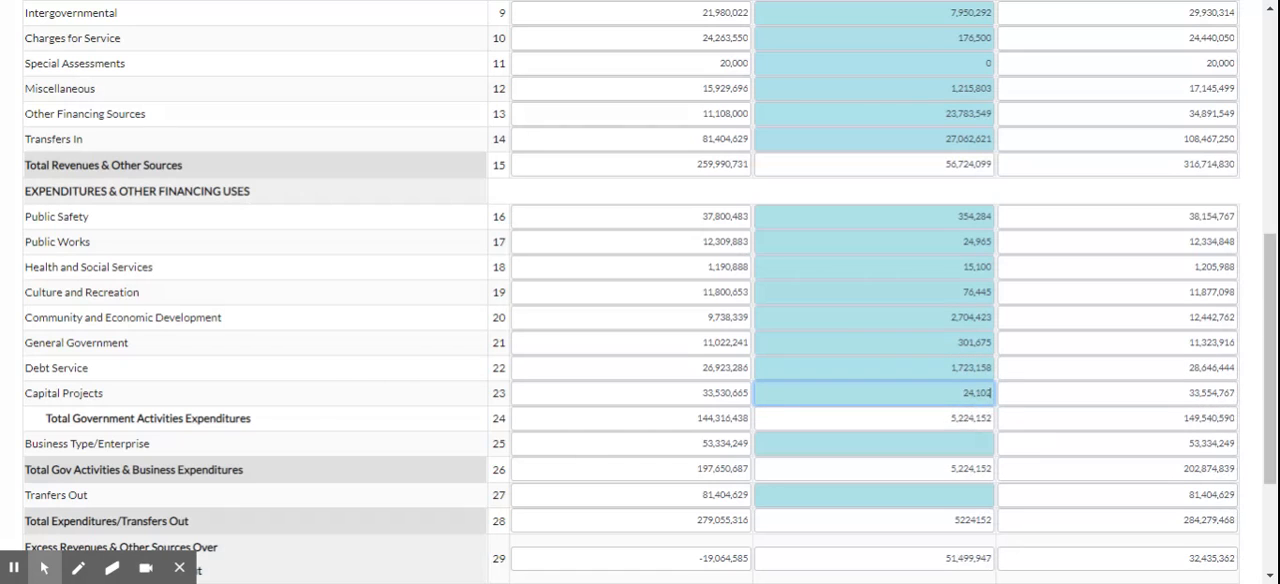
pyautogui.write(',091')
pyautogui.press('Tab')
# Enter current amendments of 42,594,026 for Business Type/Enterprise, 27,062,621 for Transfers Out and 0 for the July 1, 2020 beginning fund balance.
pyautogui.write('42,594,026')
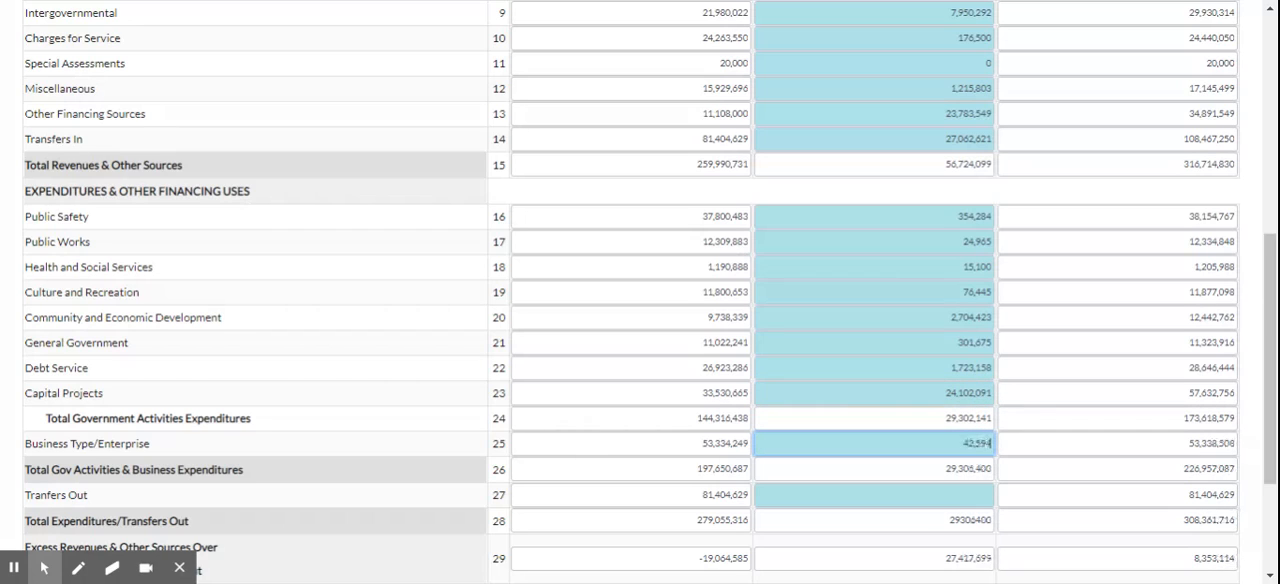
pyautogui.press('Tab')
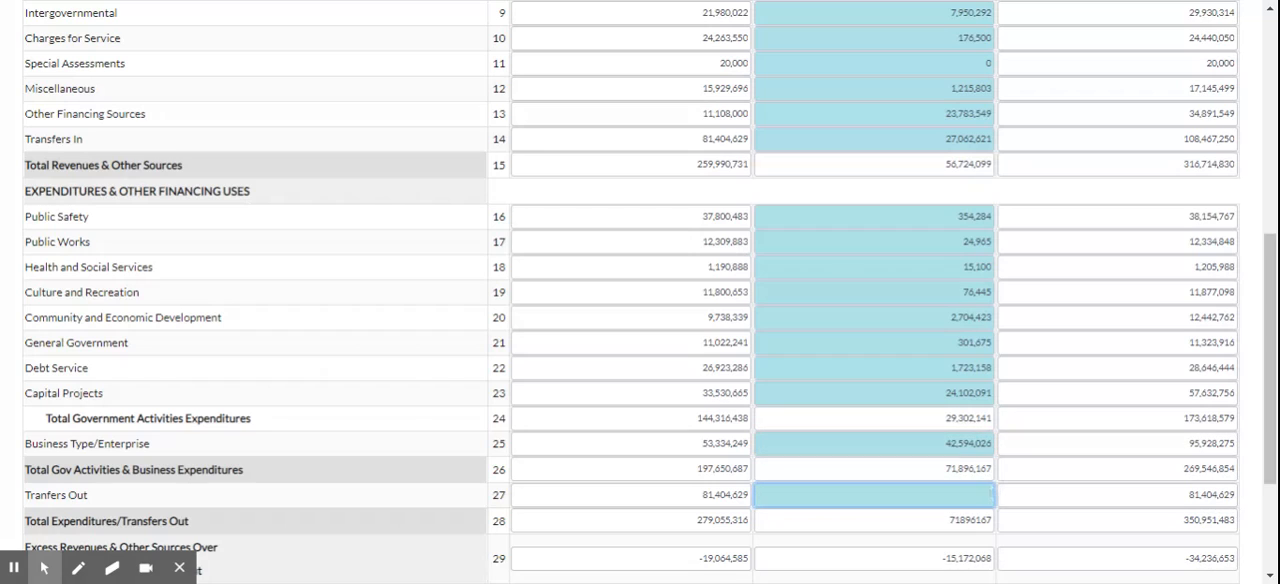
pyautogui.write('27,062,621')
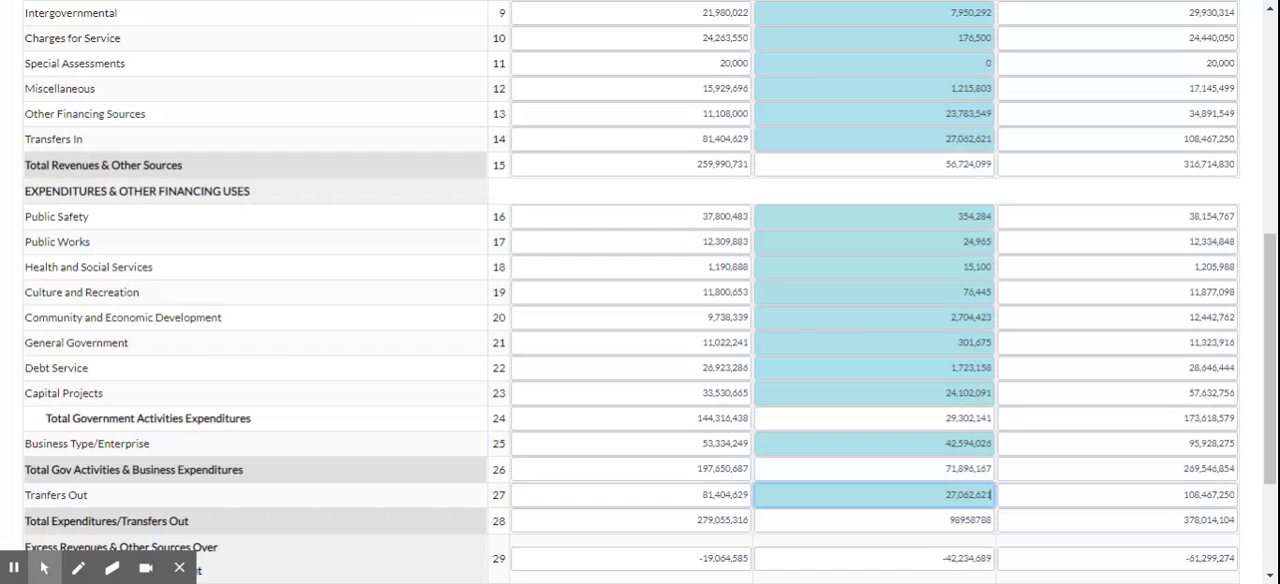
pyautogui.scroll(-2, 957, 263)
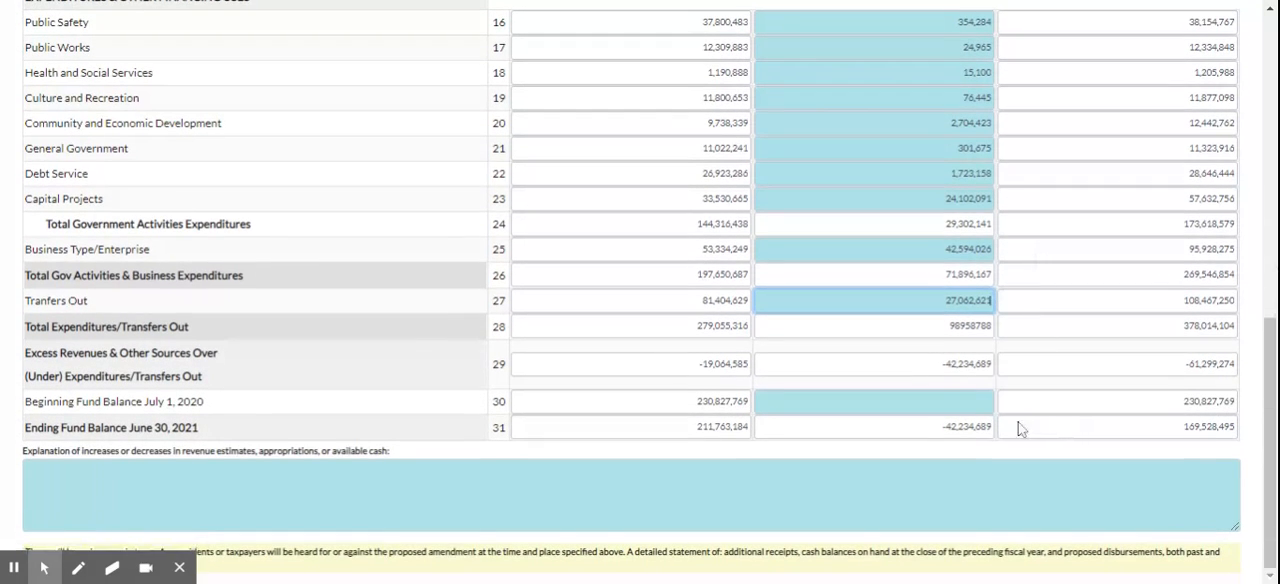
pyautogui.click(985, 401)
pyautogui.write('0')
# Paste the prepared explanation of revenue and appropriation changes, beginning "Miscellaneous revenue and expenditures have been revised from the adopted budget".
pyautogui.click(805, 480)
pyautogui.hotkey('ctrl', 'v')
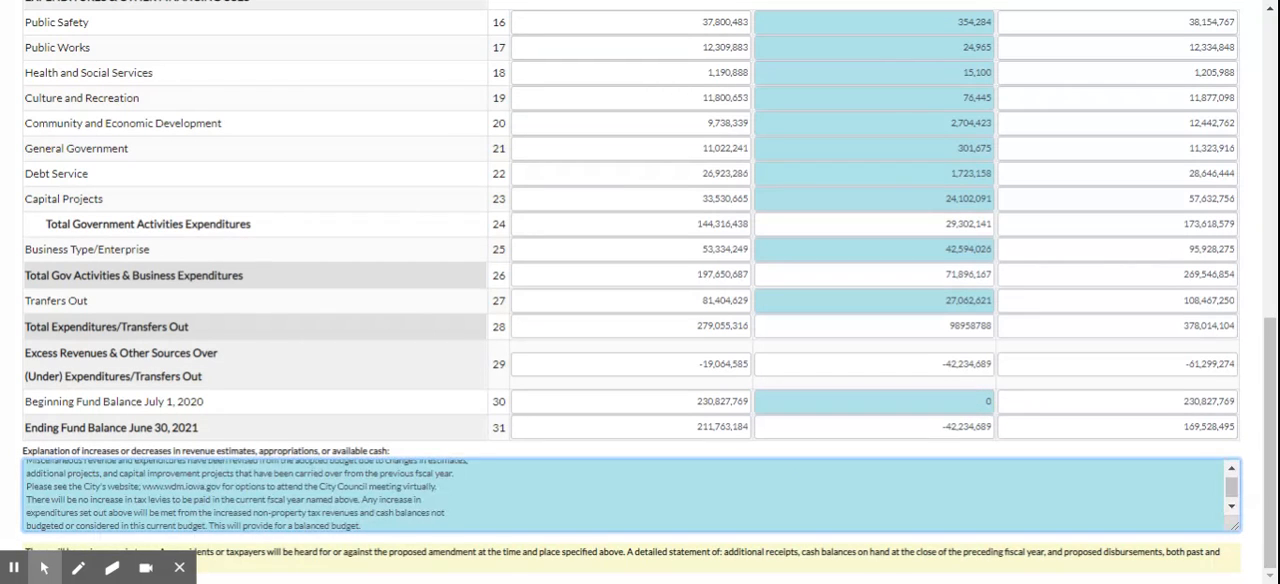
pyautogui.scroll(1, 630, 495)
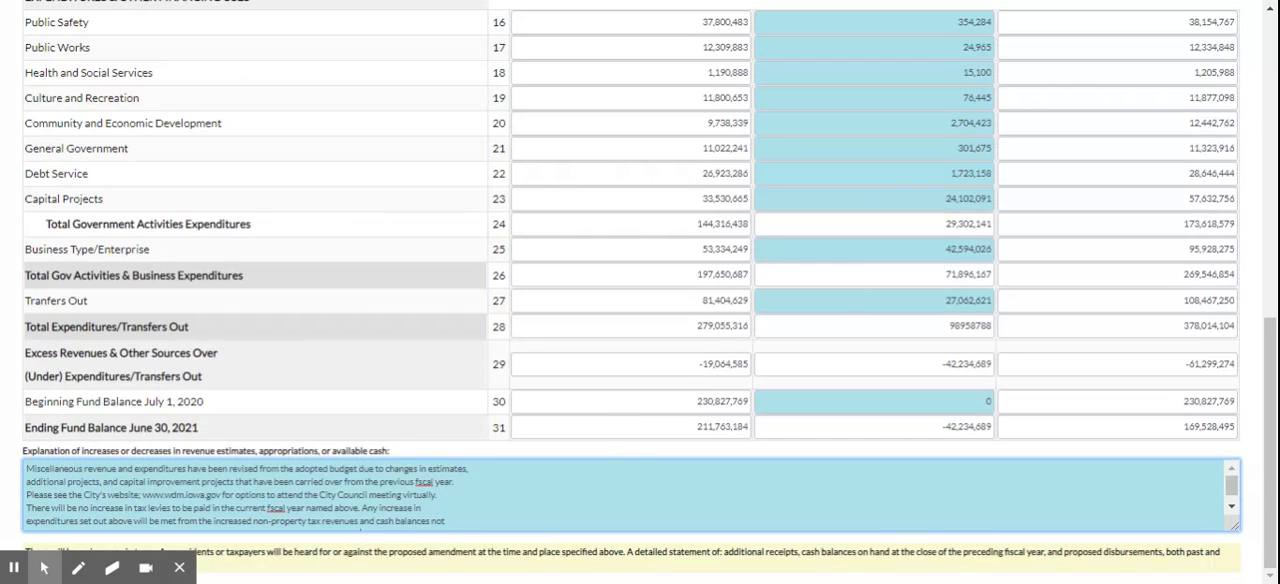
pyautogui.hotkey('ctrl', 'a')
pyautogui.write("Miscellaneous revenue and expenditures have been revised from the adopted budget due to changes in estimates, additional projects, and capital improvement projects that have been carried over from the previous fiscal year. Please see the City's website; www.wdm.iowa.gov for options to attend the City Council meeting virtually. There will be no increase in tax levies to be paid in the current fiscal year named above. Any increase in expenditures set out above will be met from the increased non-property tax revenues and cash balances not budgeted or considered in this current budget. This will provide for a balanced budget.")
# Remove the line breaks in the explanation so its sentences run together as one continuous paragraph.
pyautogui.press('Up')
pyautogui.press('Up')
pyautogui.press('Up')
pyautogui.press('Up')
pyautogui.press('Up')
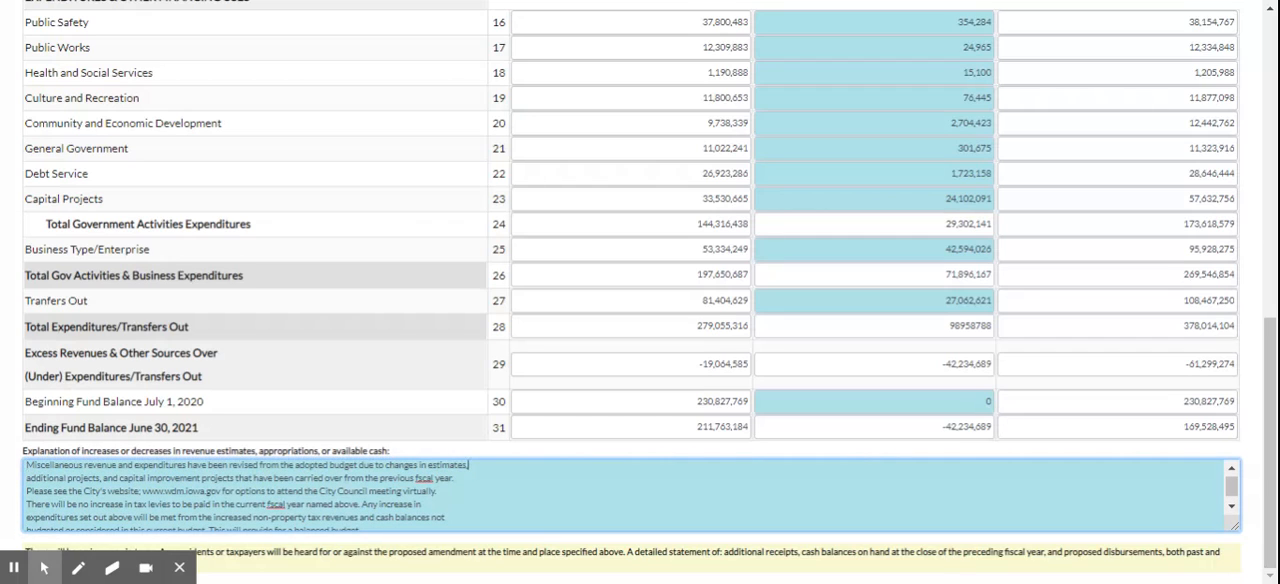
pyautogui.press('Delete')
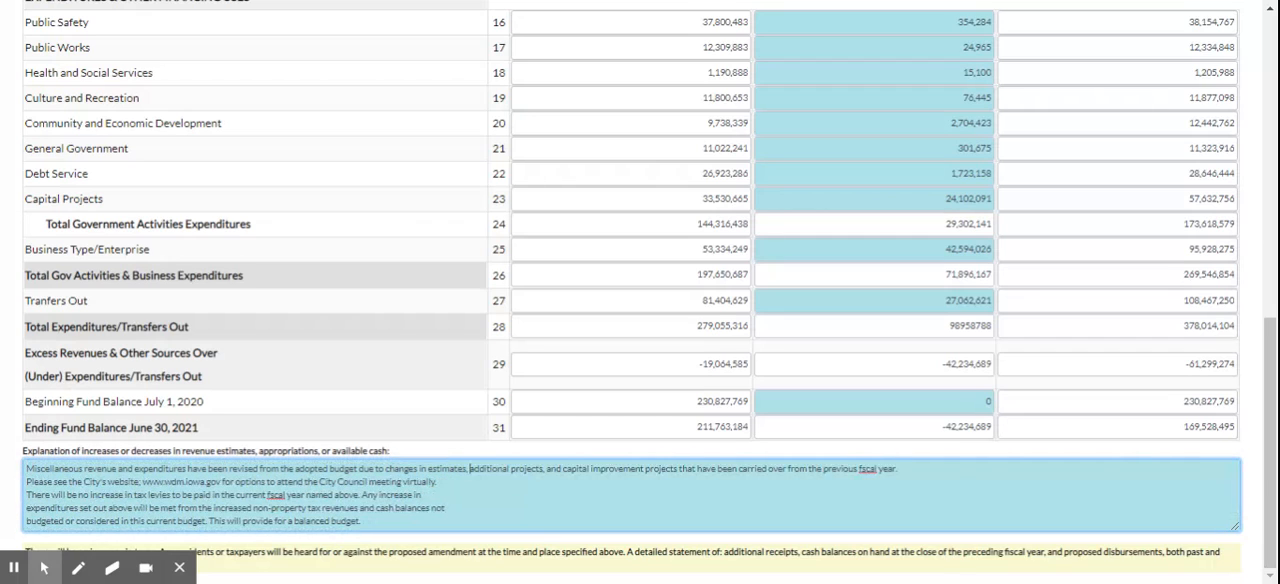
pyautogui.press('Delete')
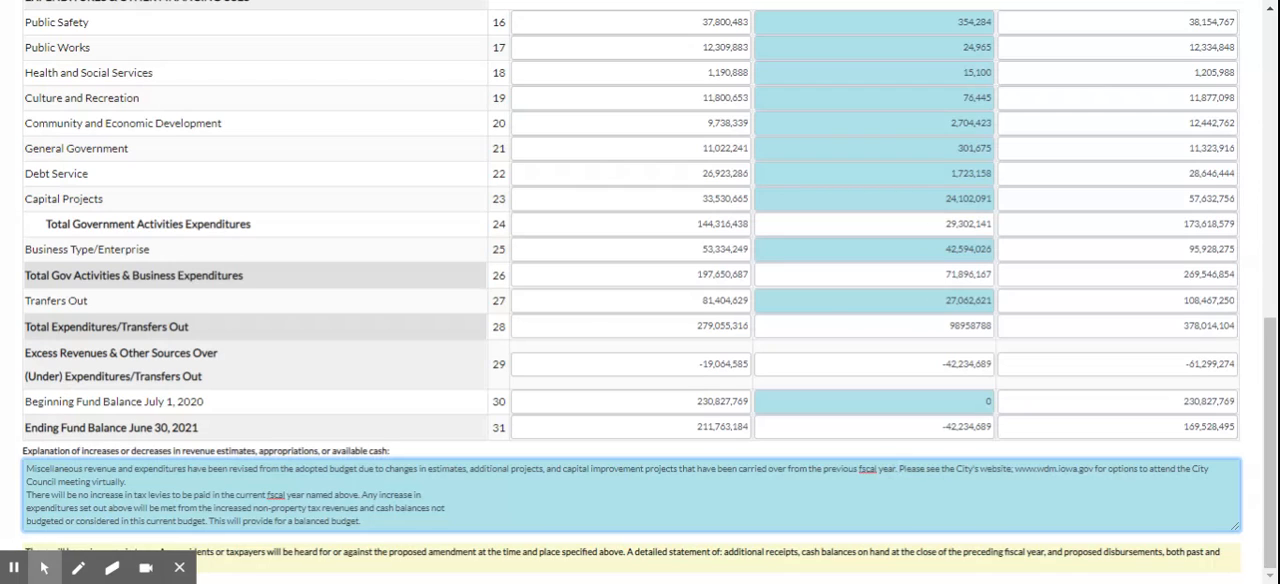
pyautogui.press('Delete')
pyautogui.press('Delete')
pyautogui.write('Co')
pyautogui.press('Delete')
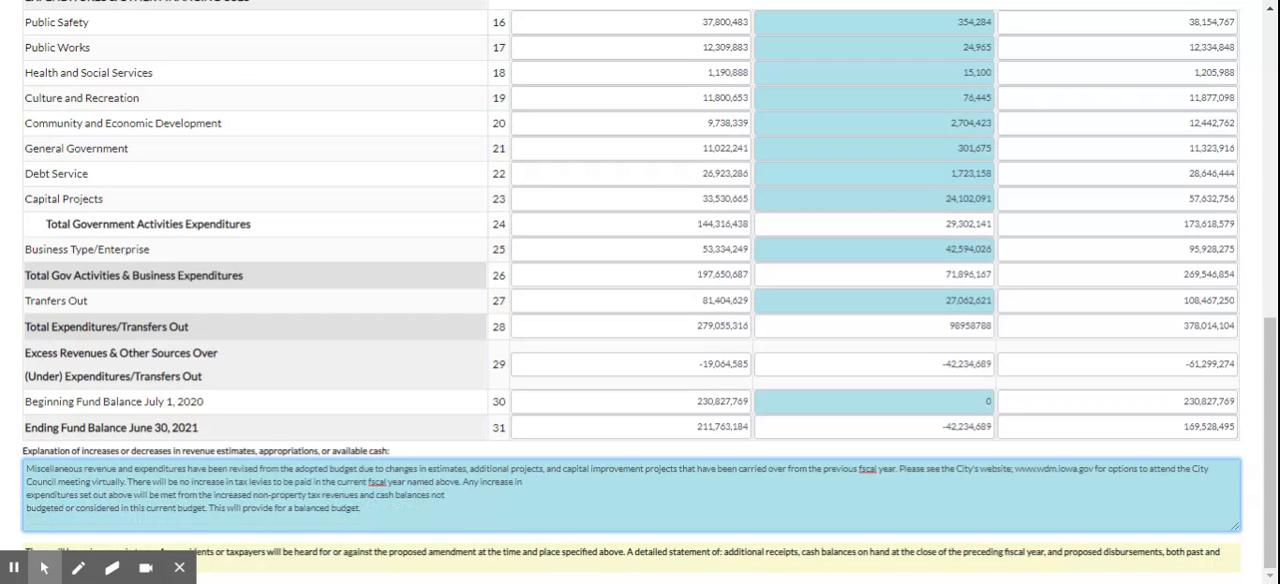
pyautogui.press('Delete')
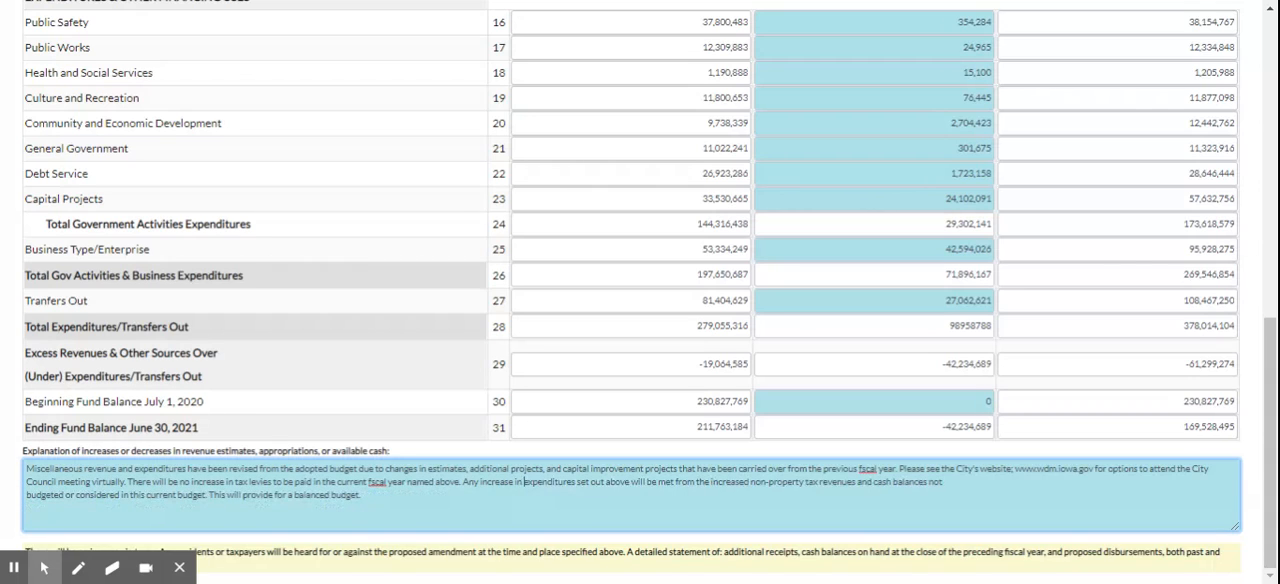
pyautogui.press('Delete')
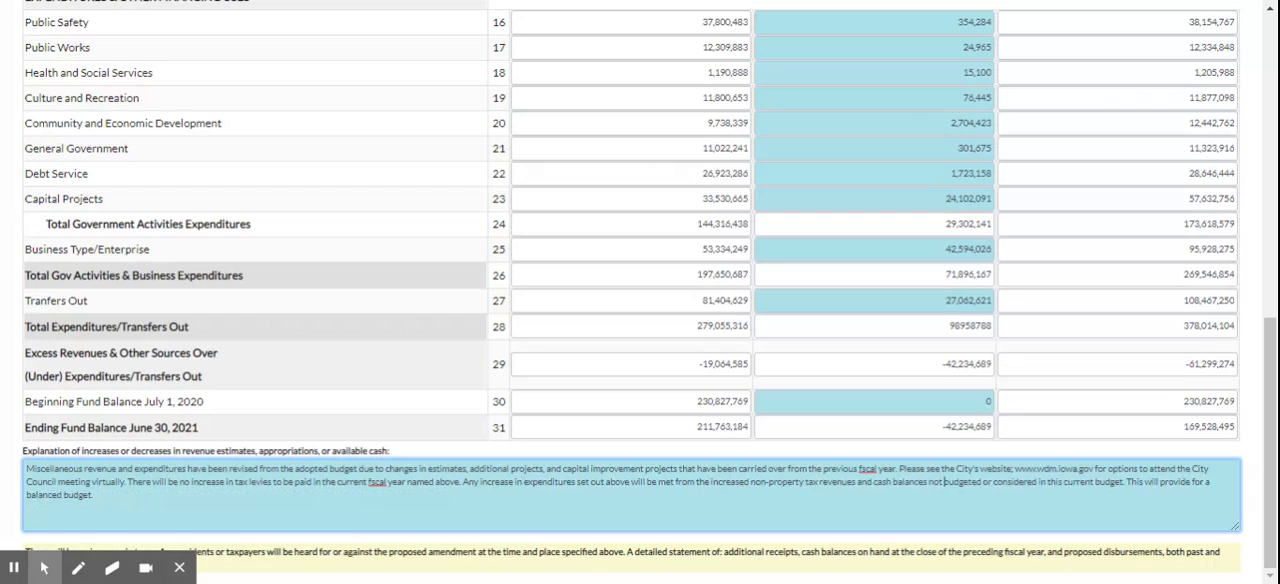
pyautogui.write('.')
# Review the completed amendment from the public hearing notice down to the fund balances and explanation.
pyautogui.scroll(1, 640, 300)
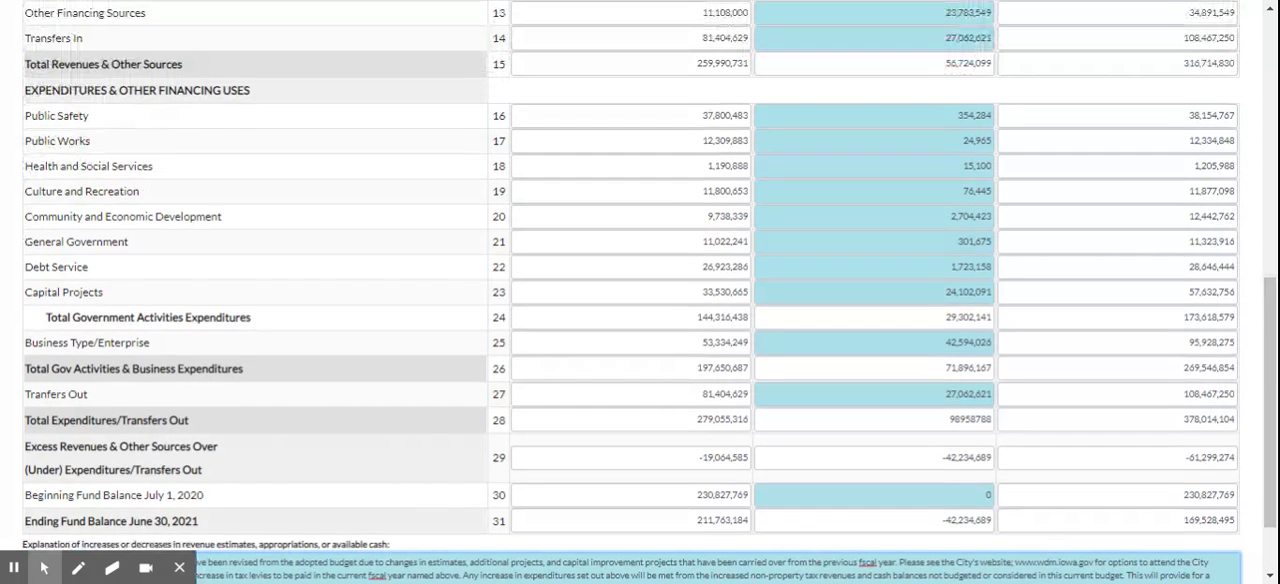
pyautogui.scroll(6, 1028, 506)
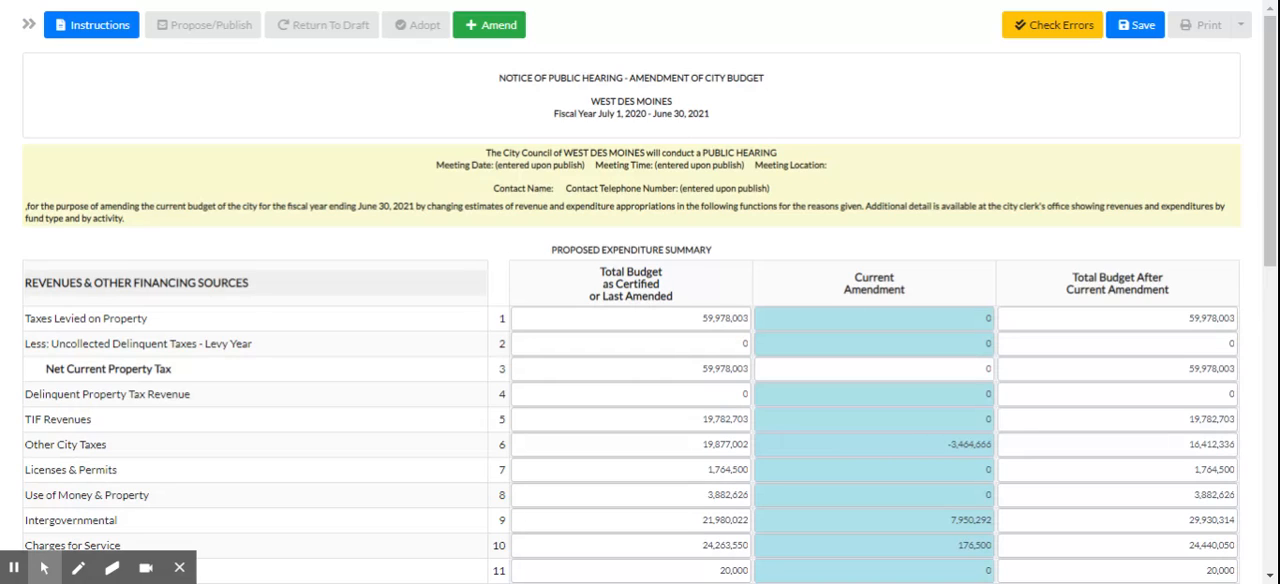
pyautogui.scroll(-4, 778, 135)
pyautogui.scroll(-3, 794, 290)
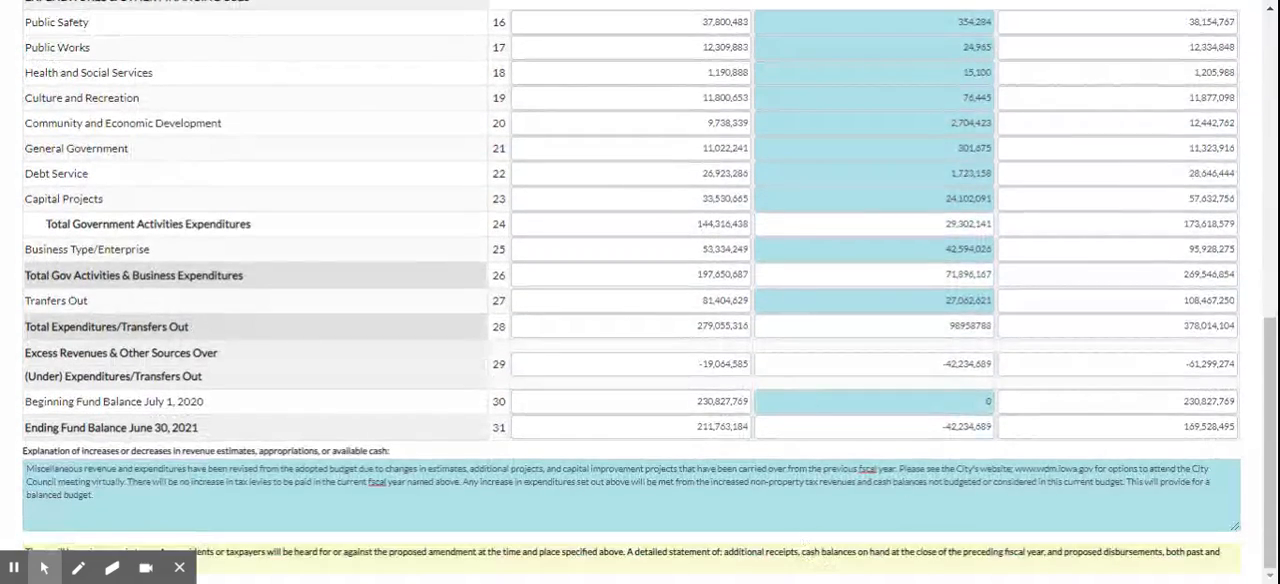
pyautogui.scroll(7, 806, 550)
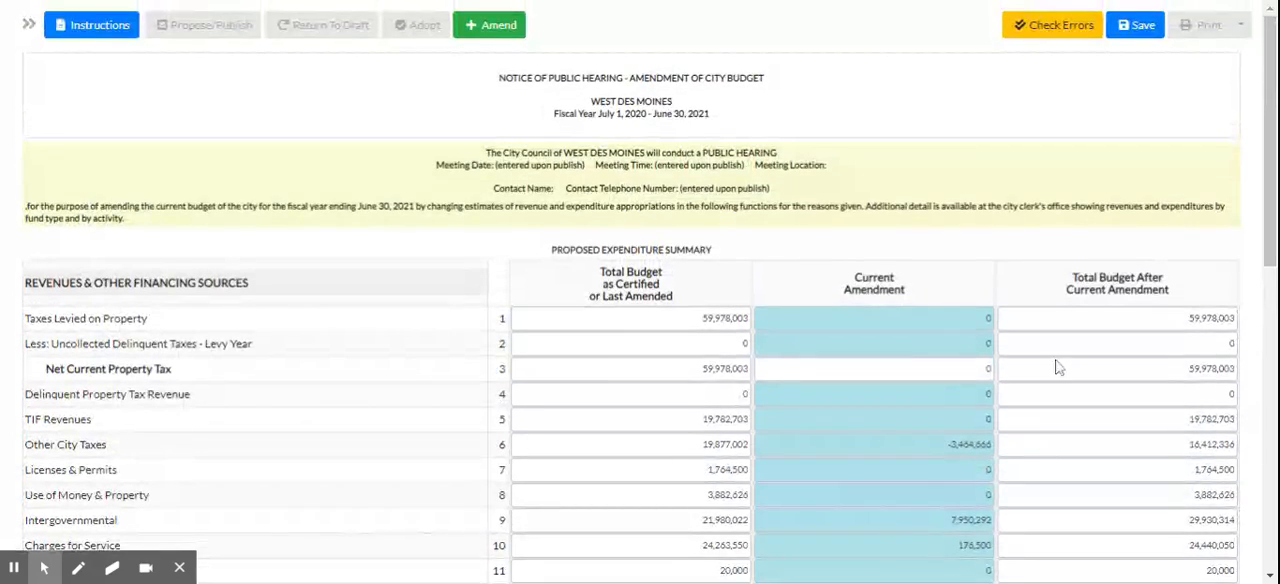
pyautogui.scroll(-7, 1057, 364)
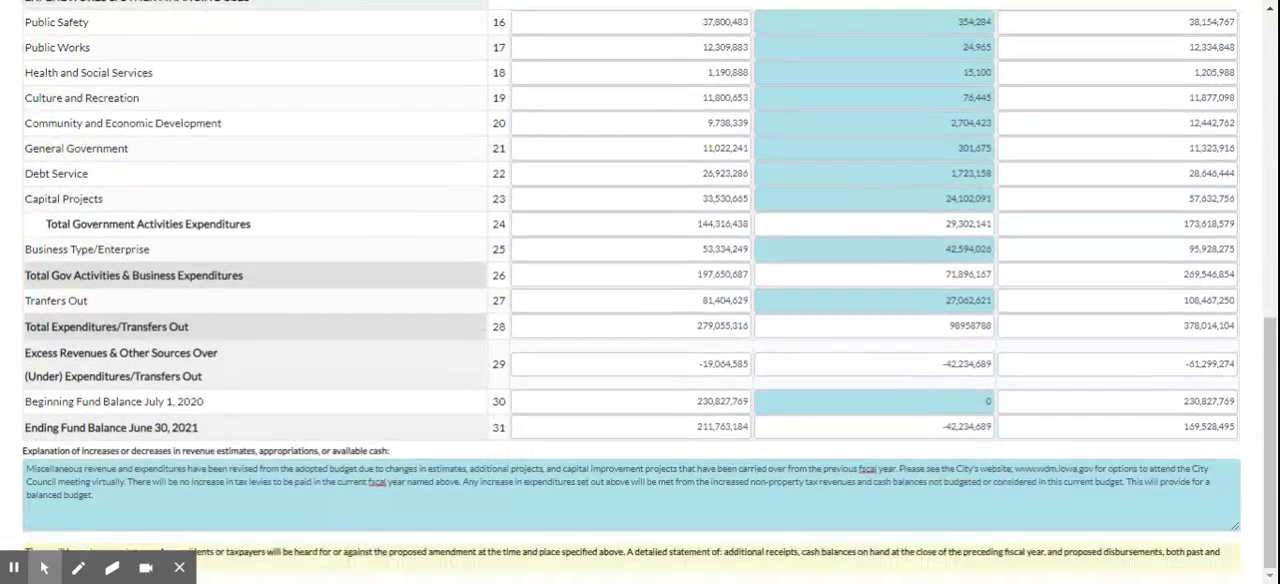
pyautogui.scroll(7, 640, 300)
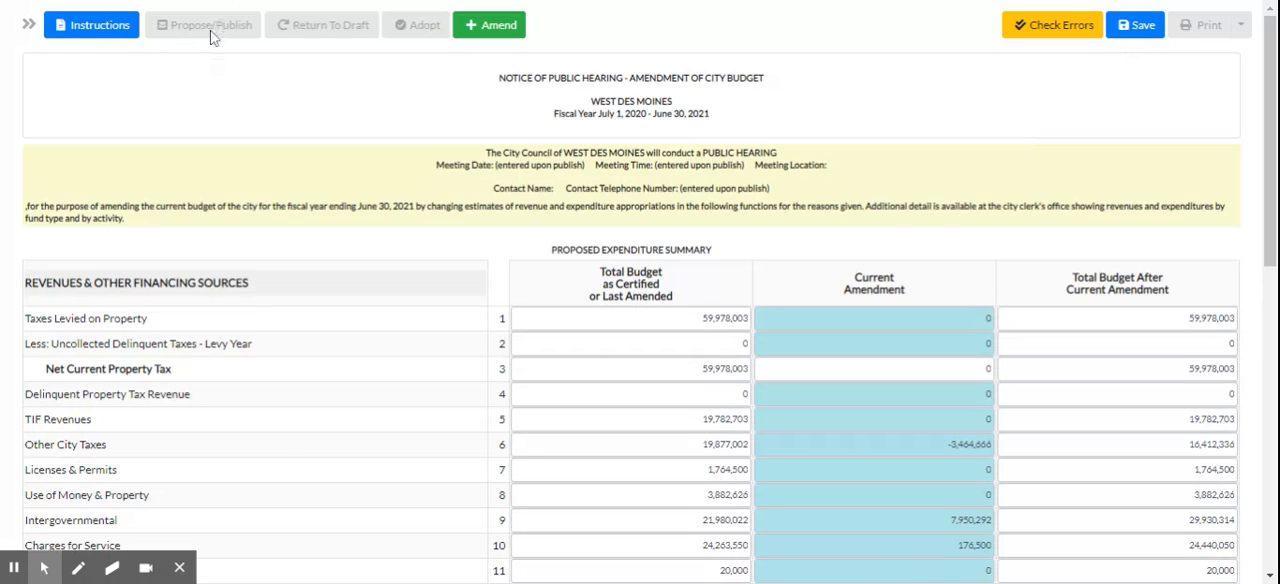
# Save the amendment, check it for errors and dismiss the notifications.
pyautogui.click(1135, 25)
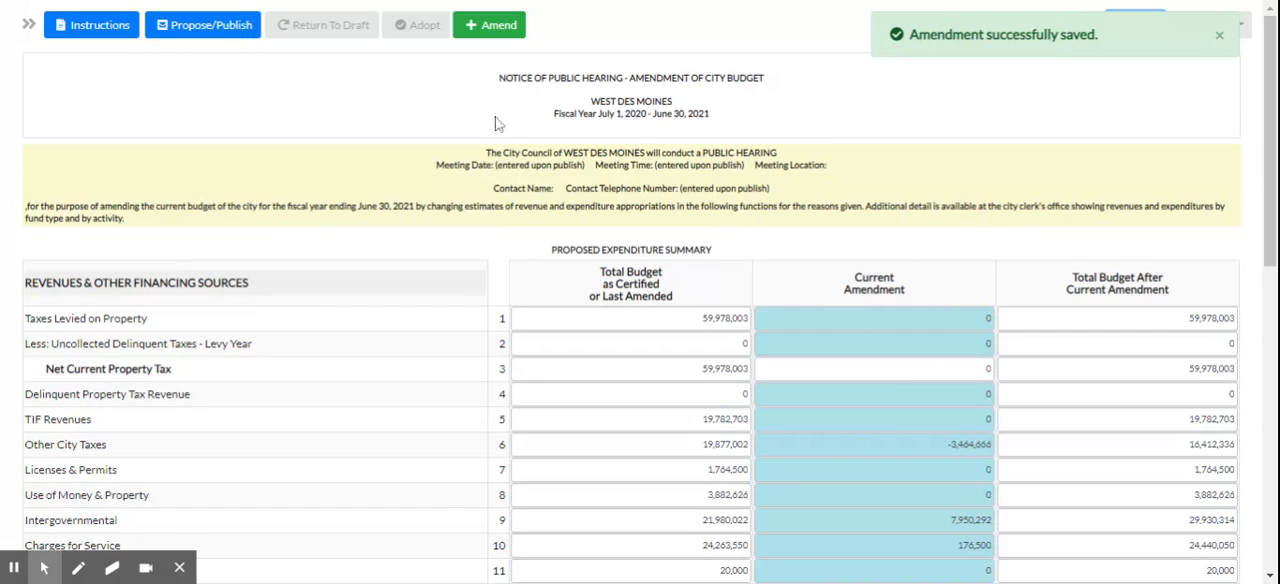
pyautogui.click(1219, 36)
pyautogui.click(1060, 28)
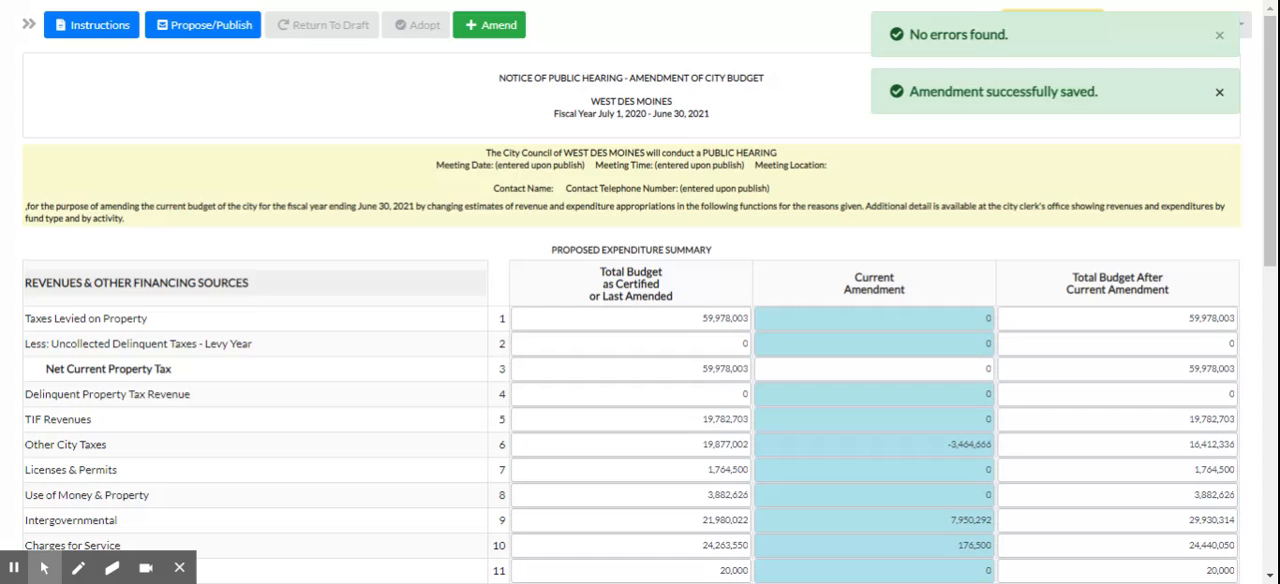
pyautogui.click(1218, 91)
pyautogui.click(1218, 35)
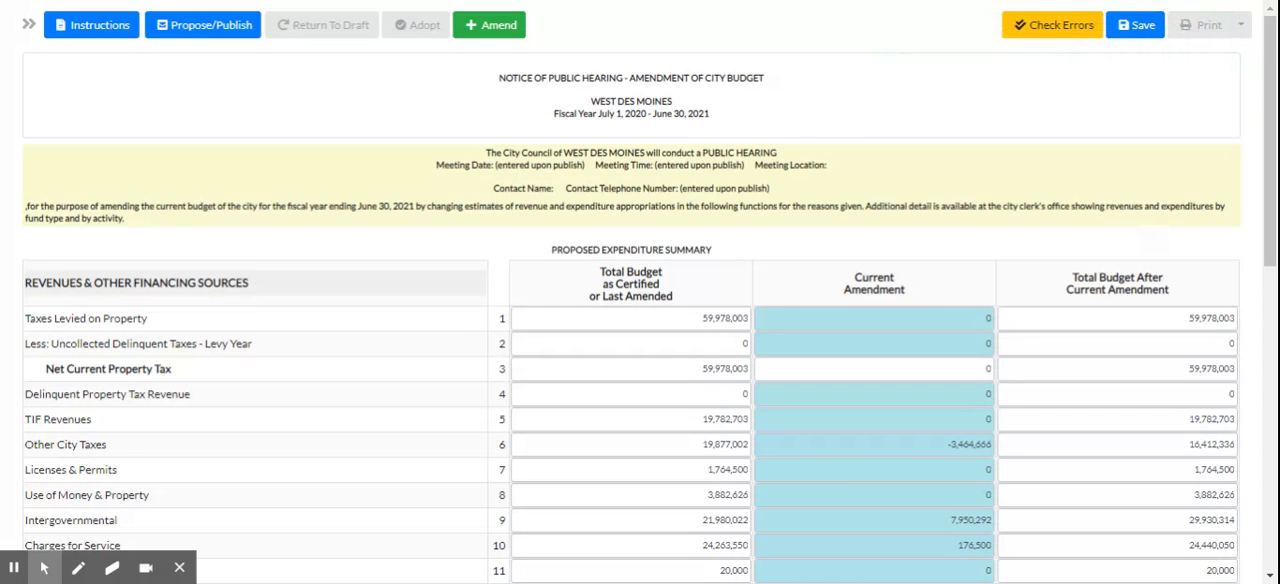
# Start proposing the amendment with a public hearing date of 10/19/2020 and a meeting time of 05:30 PM.
pyautogui.scroll(-10, 1068, 163)
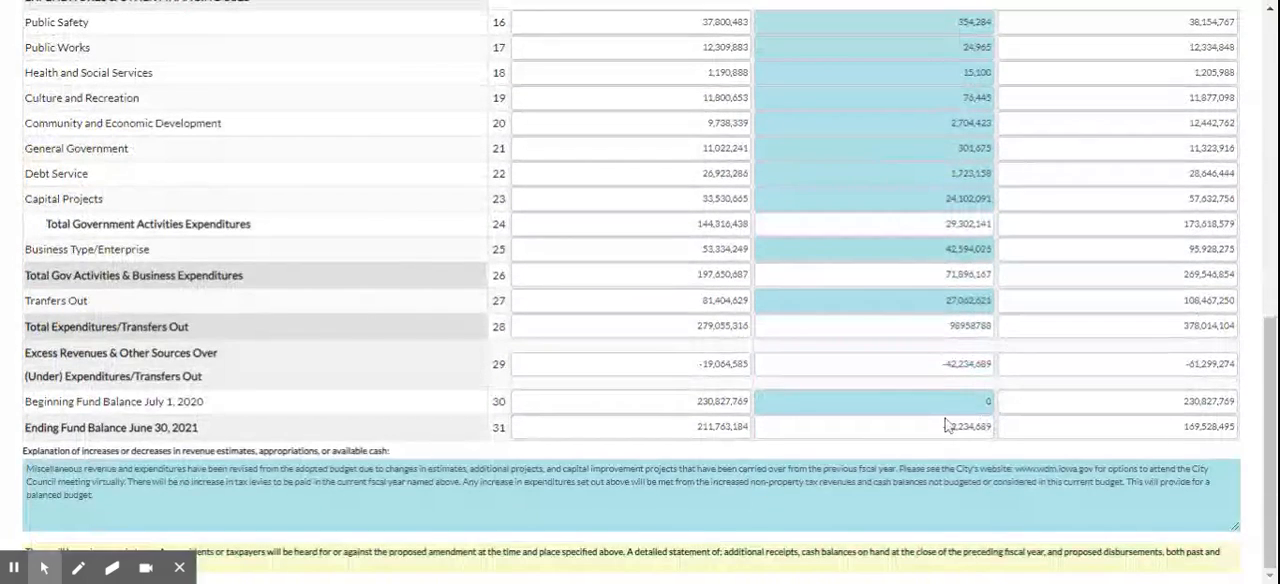
pyautogui.scroll(10, 990, 390)
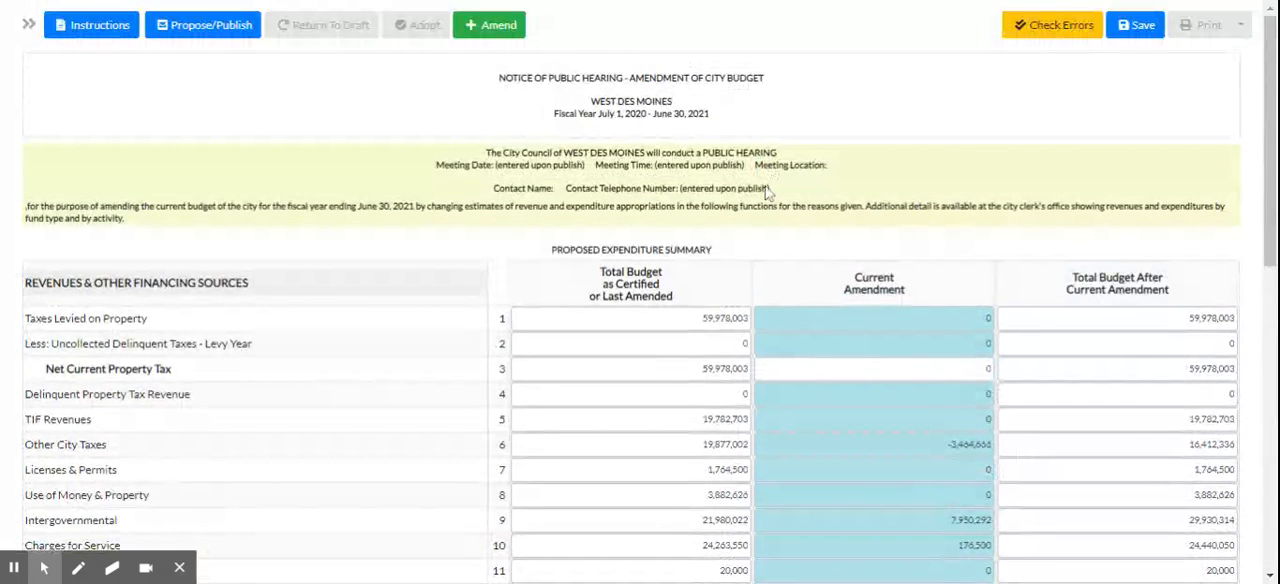
pyautogui.click(190, 33)
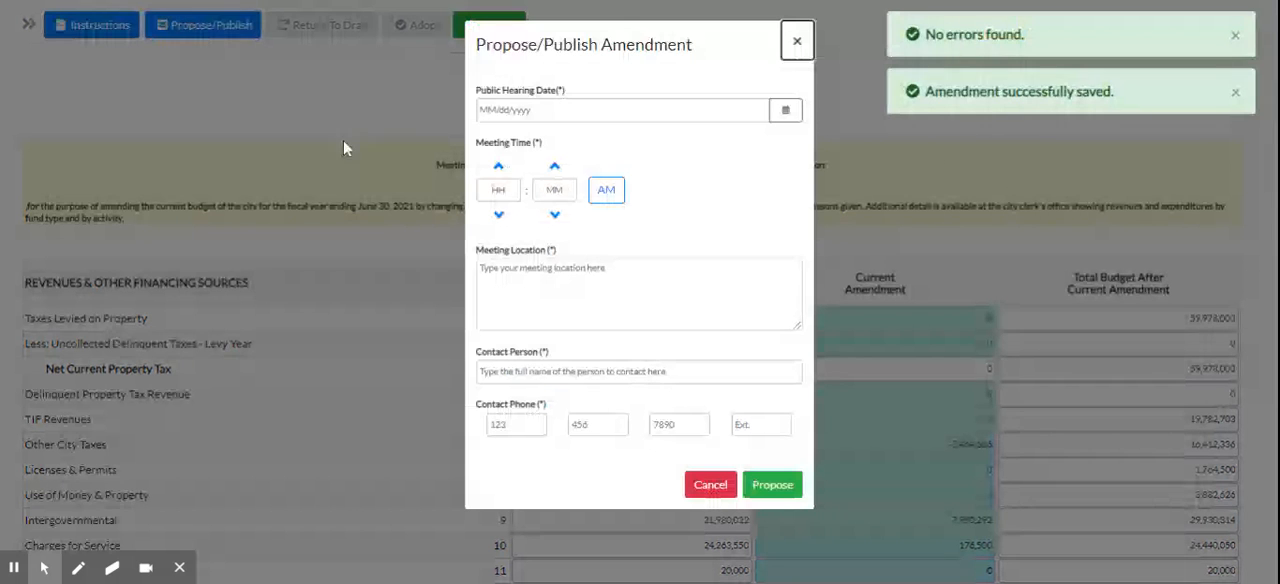
pyautogui.click(557, 112)
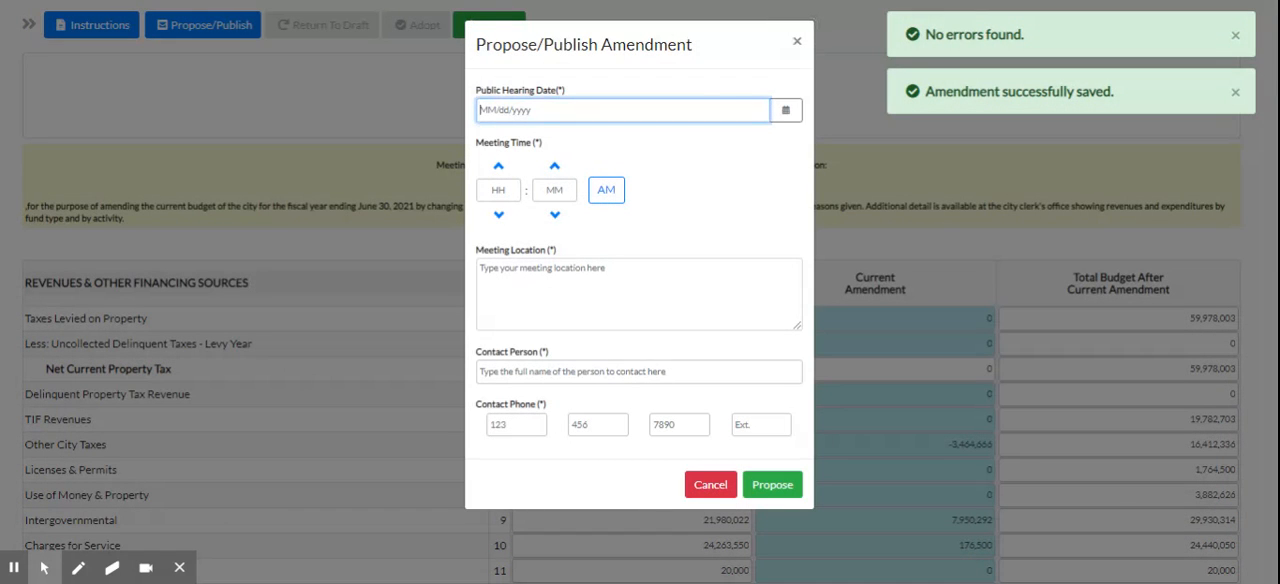
pyautogui.write('10/19/2')
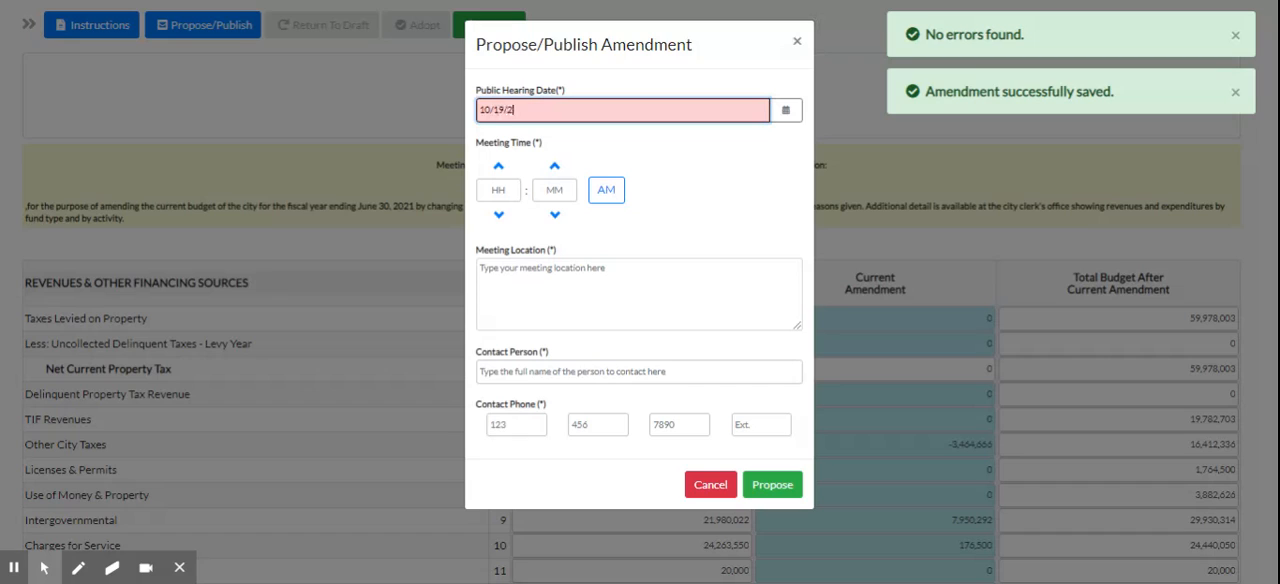
pyautogui.write('020')
pyautogui.click(499, 190)
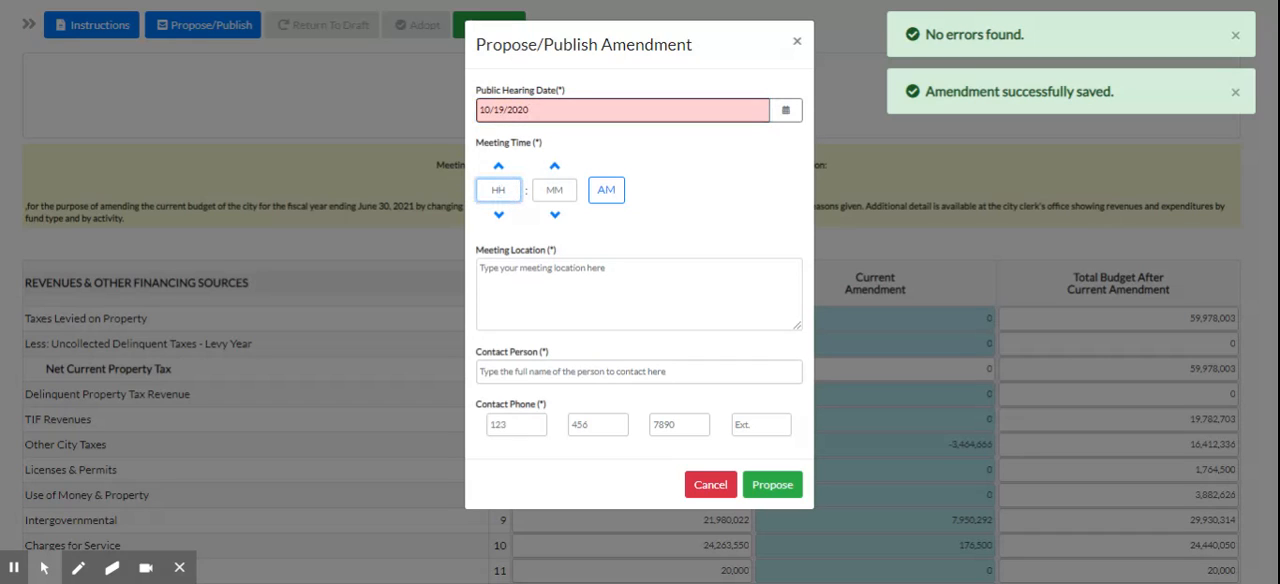
pyautogui.write('05')
pyautogui.press('Tab')
pyautogui.write('30')
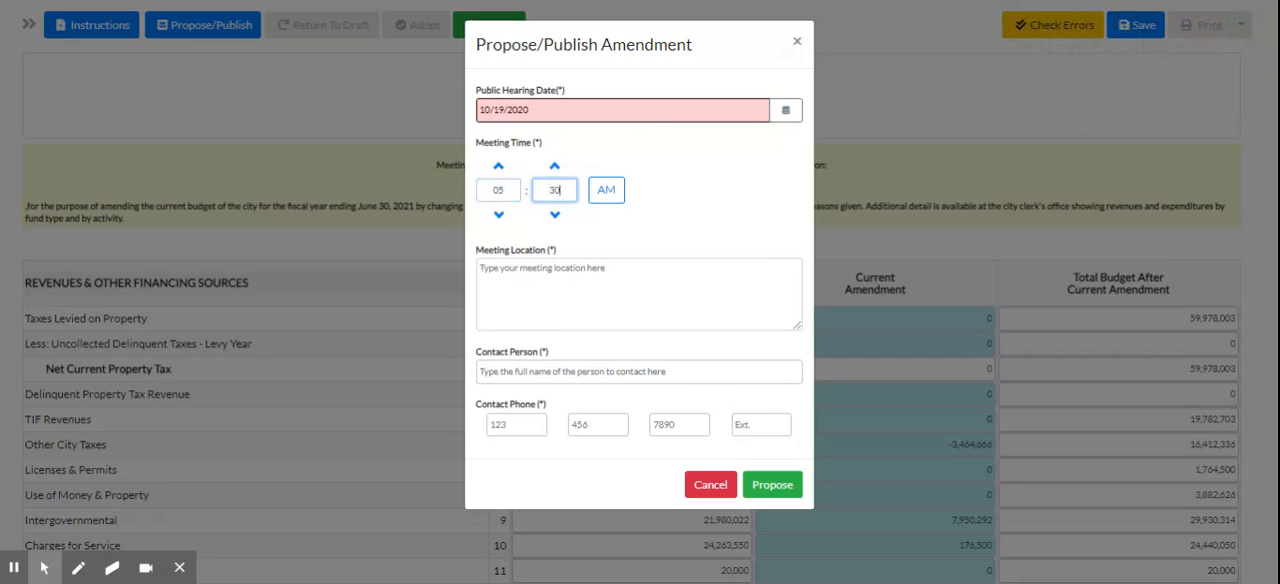
pyautogui.click(608, 192)
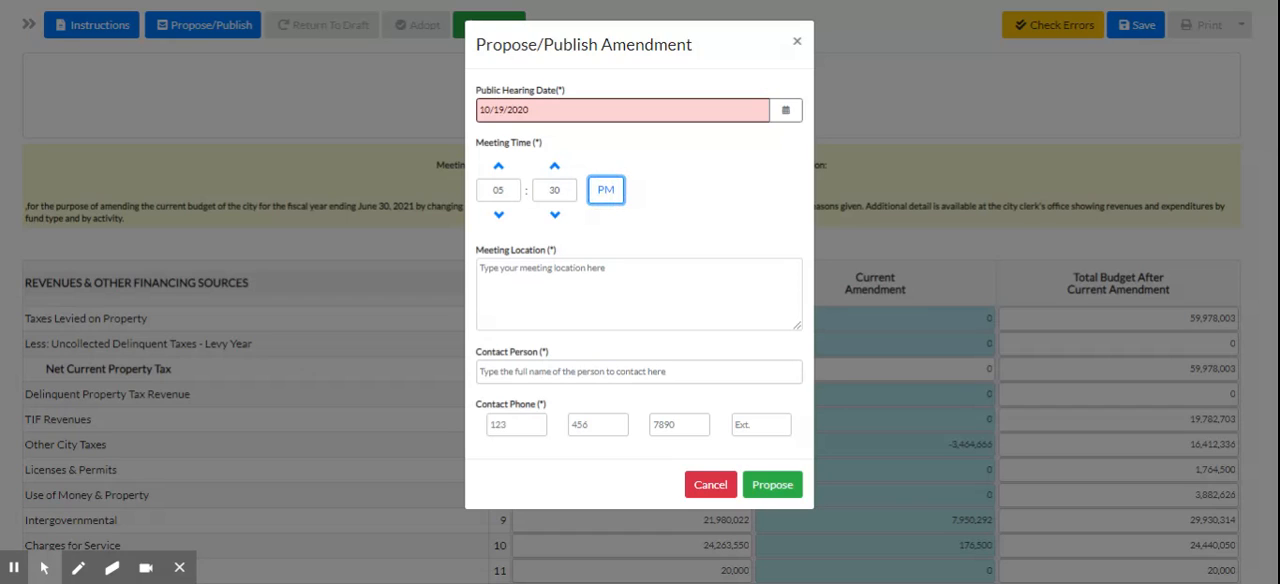
# Enter "Council Chambers of West Des Moines City Hall" as the meeting location.
pyautogui.click(610, 288)
pyautogui.click(606, 298)
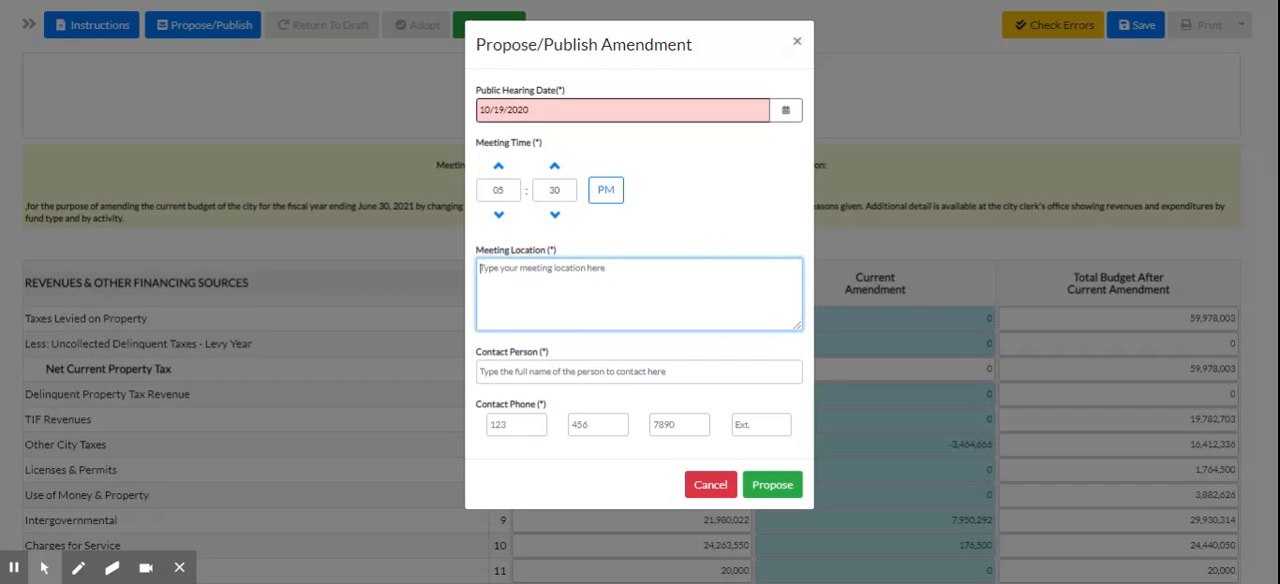
pyautogui.write('Coun')
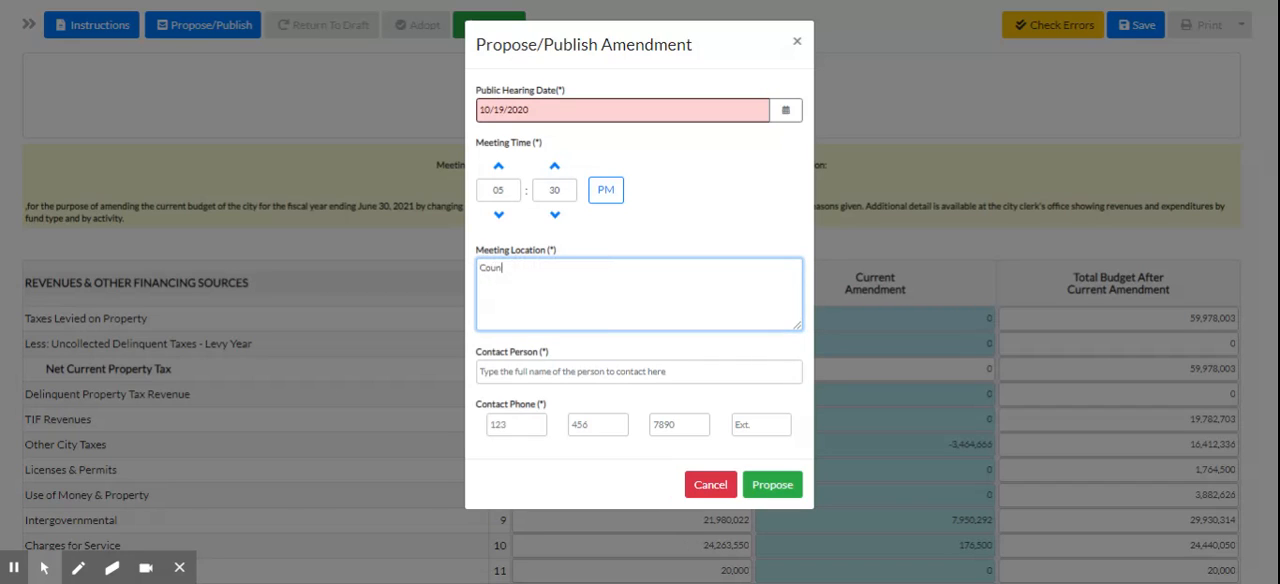
pyautogui.write('cil Chambers of West Des Moines City Hall')
# Enter the contact person's full name for the public hearing.
pyautogui.click(605, 370)
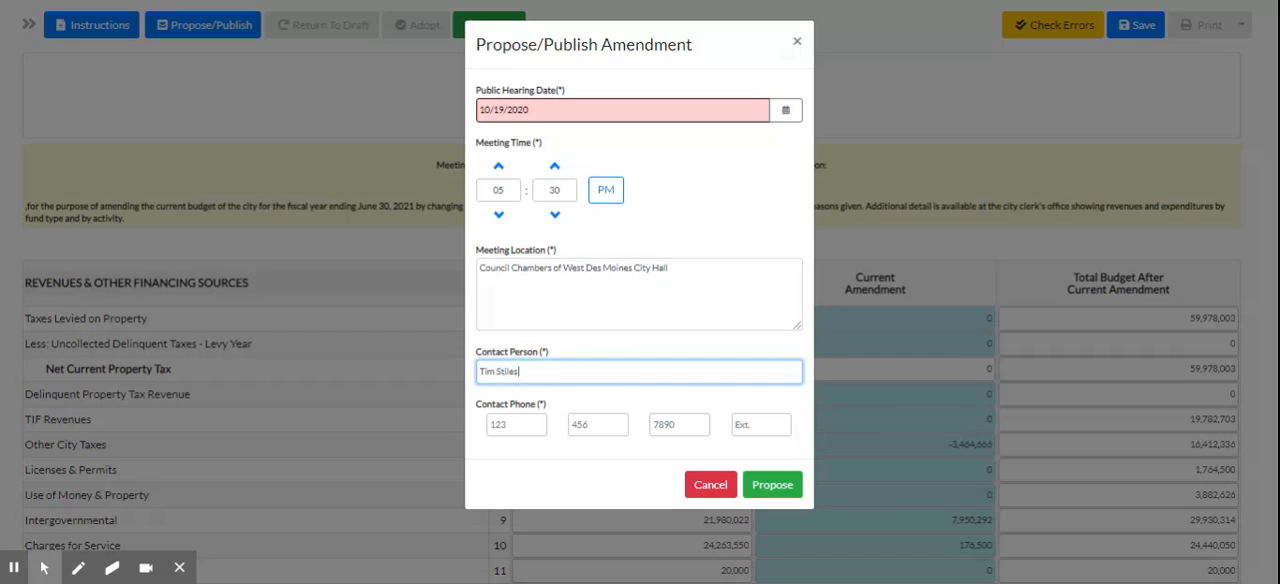
# Fill in the contact's phone number and submit the amendment as proposed.
pyautogui.click(489, 424)
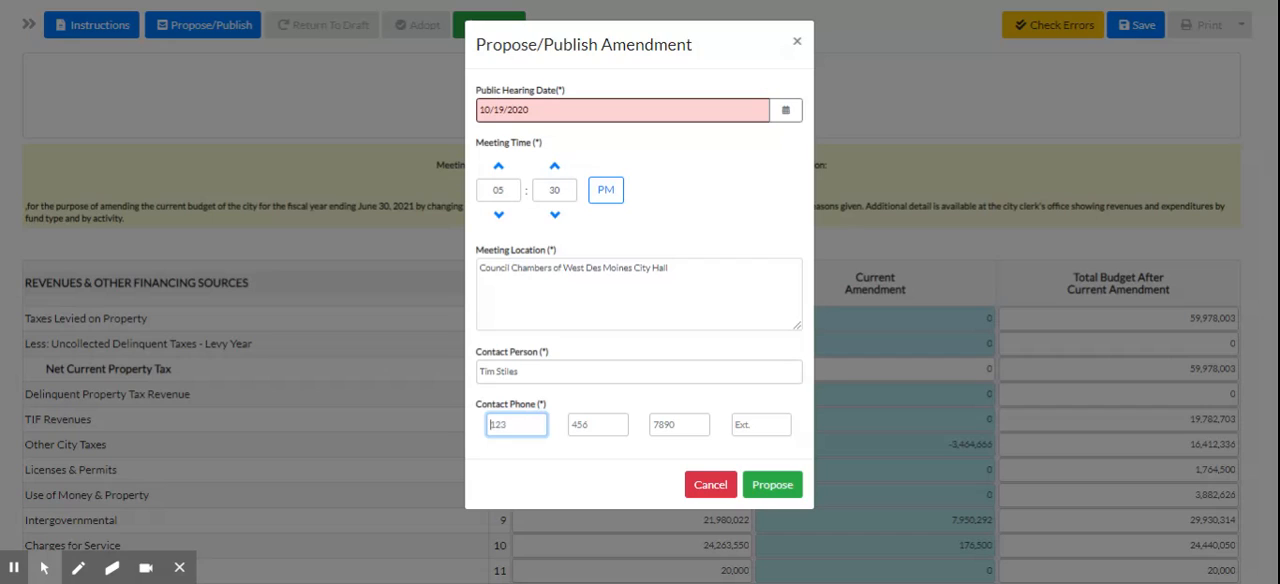
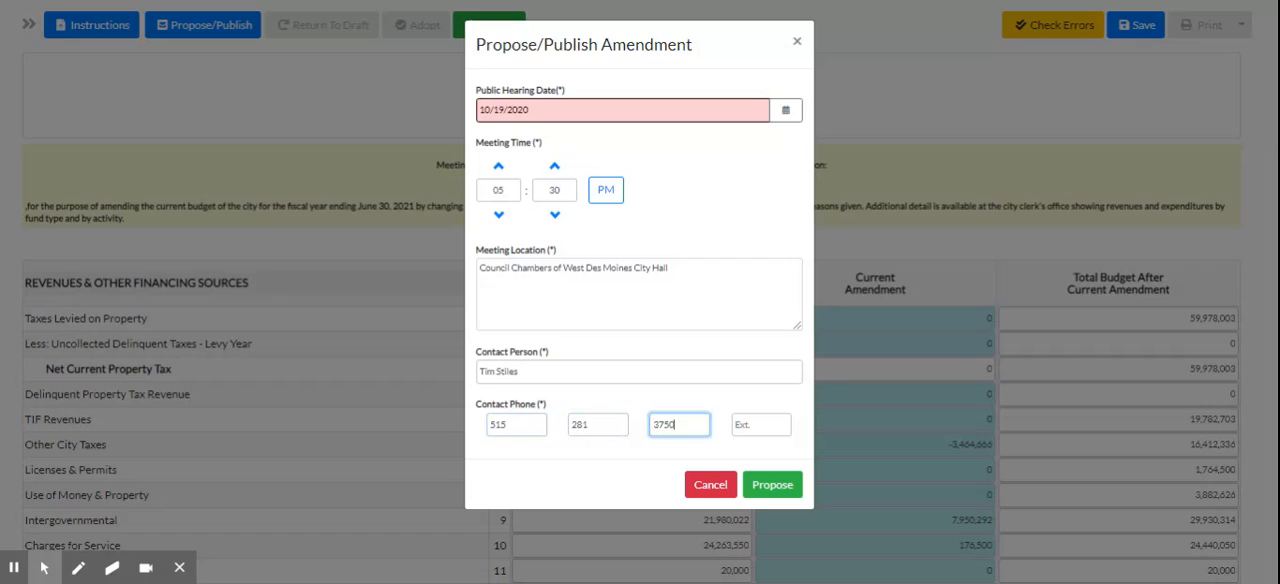
pyautogui.click(789, 487)
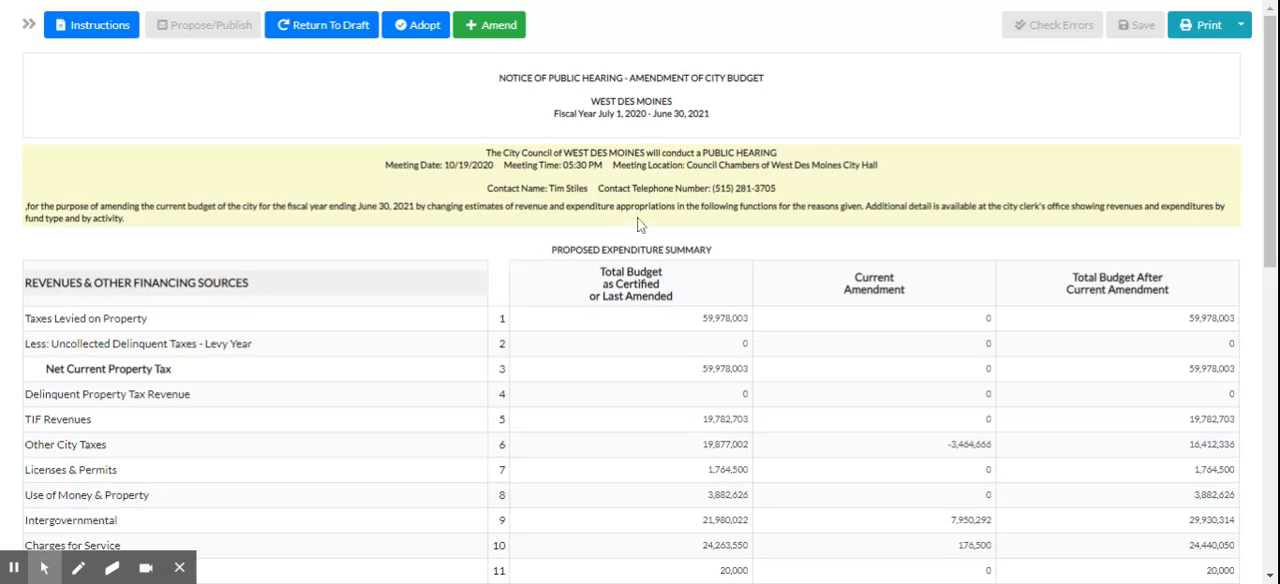
# Adopt the proposed amendment with an adoption date of 10/19/2020.
pyautogui.click(420, 34)
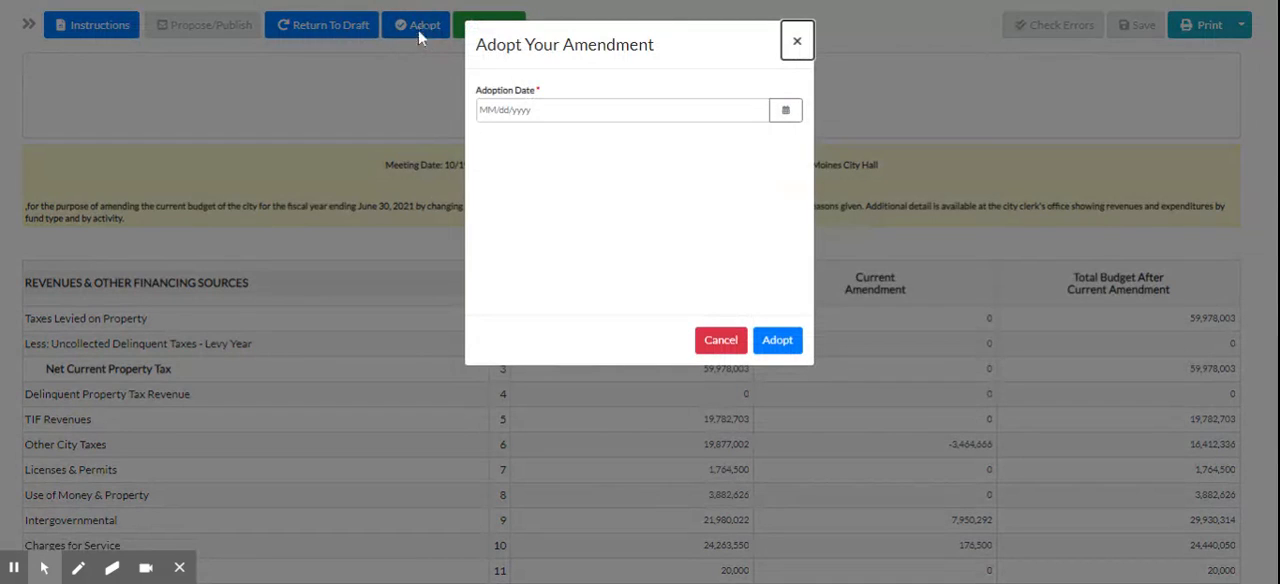
pyautogui.click(575, 118)
pyautogui.write('10')
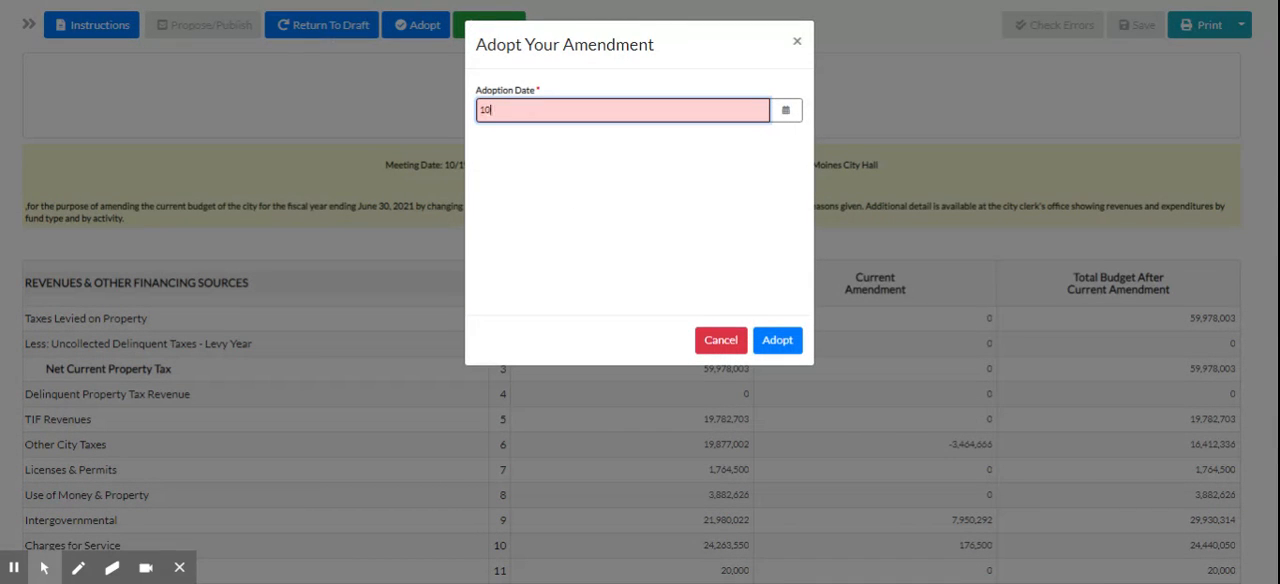
pyautogui.write('/19/2020')
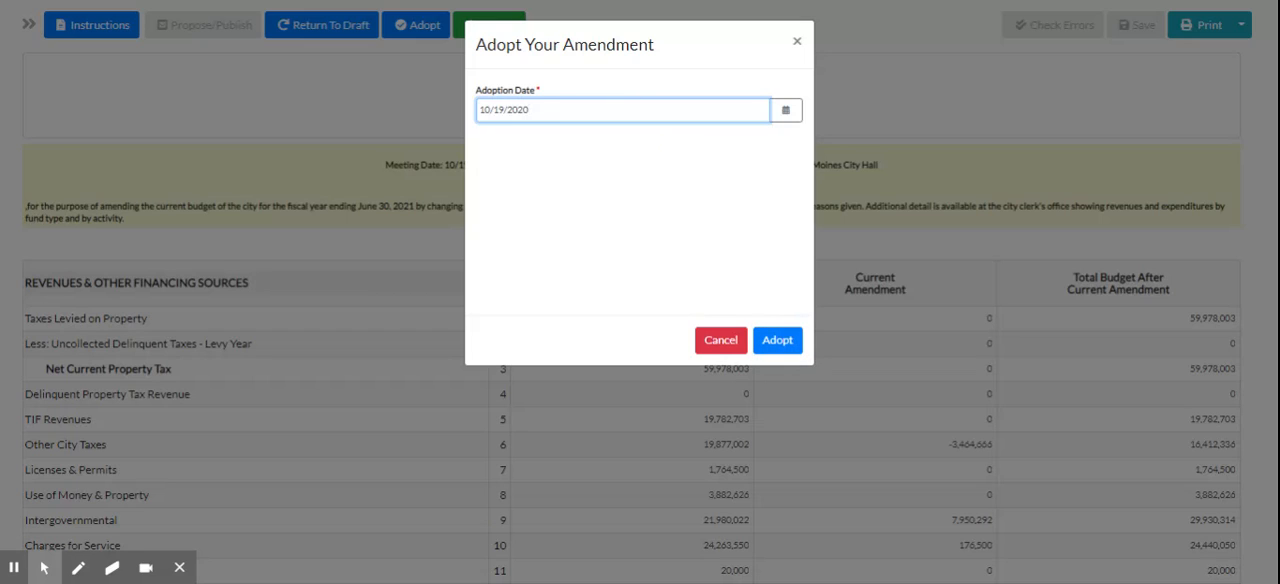
pyautogui.press('BackSpace')
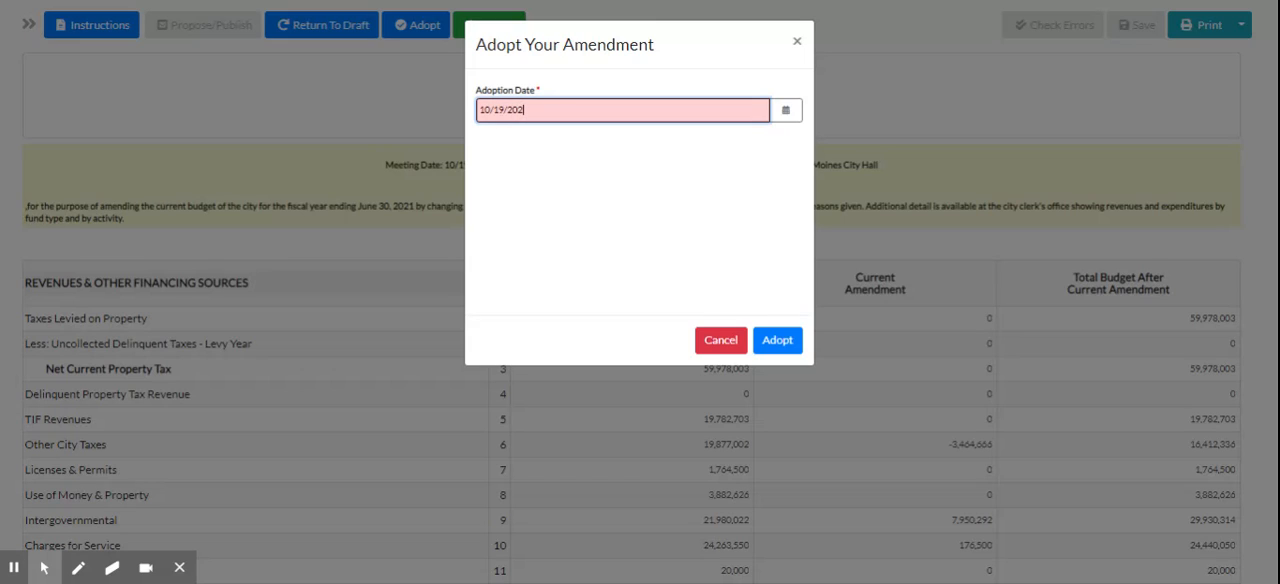
pyautogui.write('0')
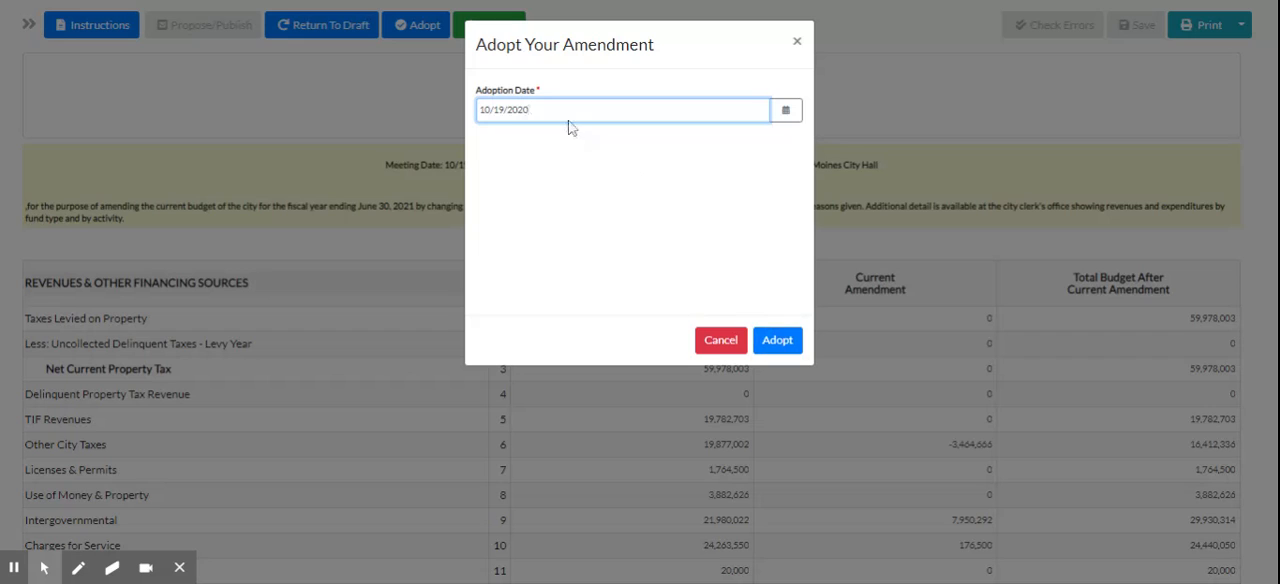
pyautogui.click(777, 341)
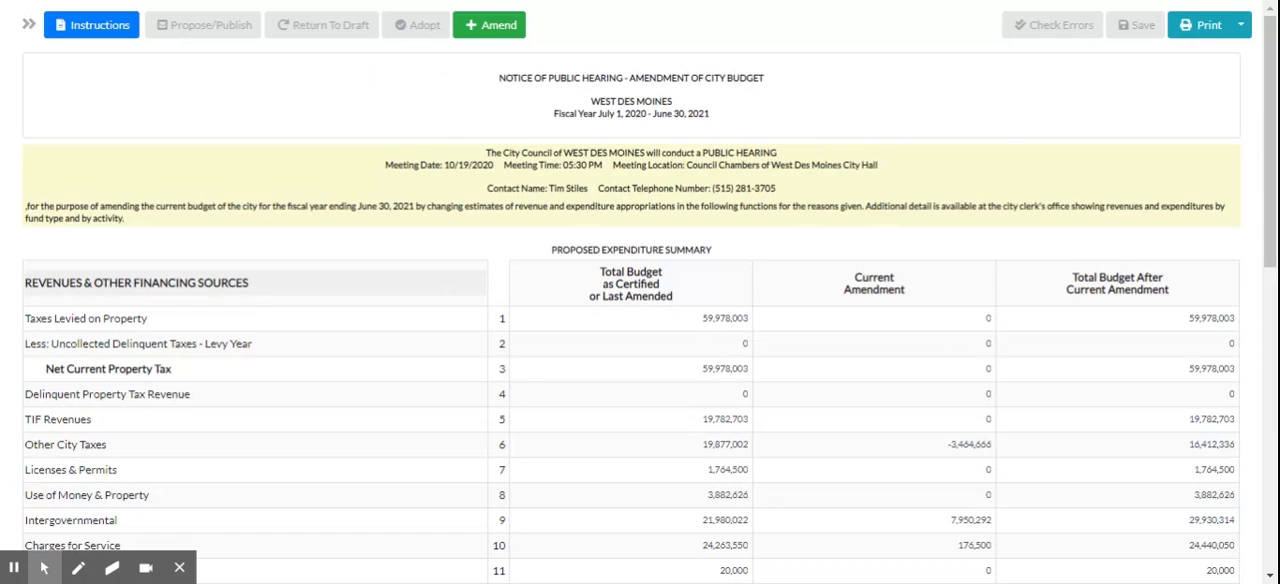
# Review the adopted amendment down to its explanation and look at the available print options.
pyautogui.scroll(-7, 723, 294)
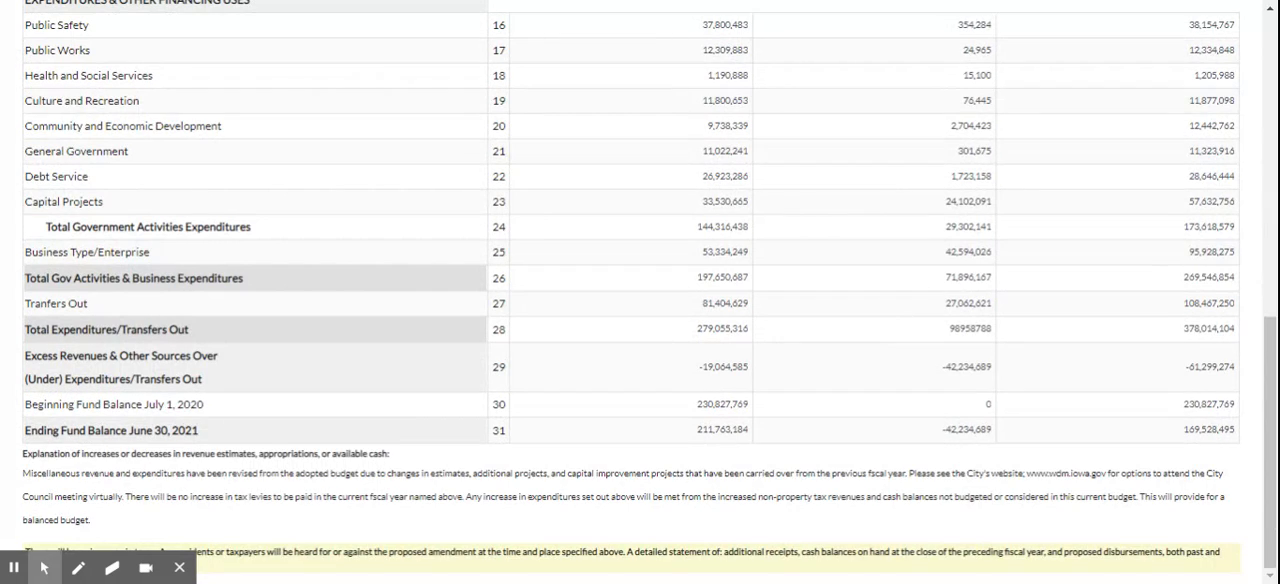
pyautogui.scroll(8, 930, 450)
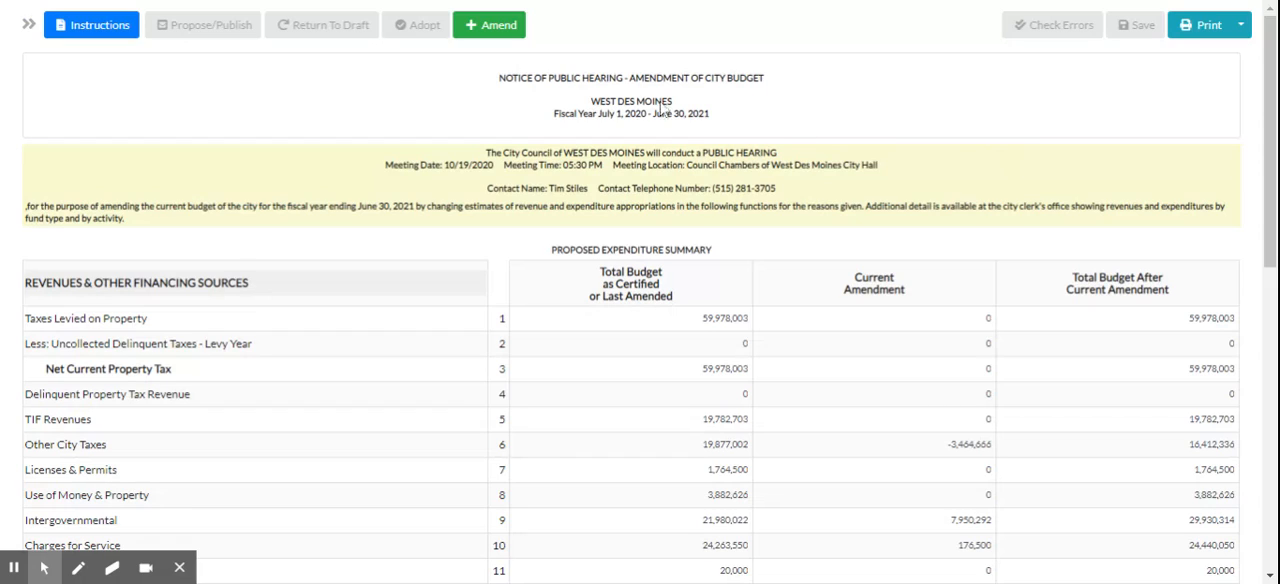
pyautogui.click(1241, 26)
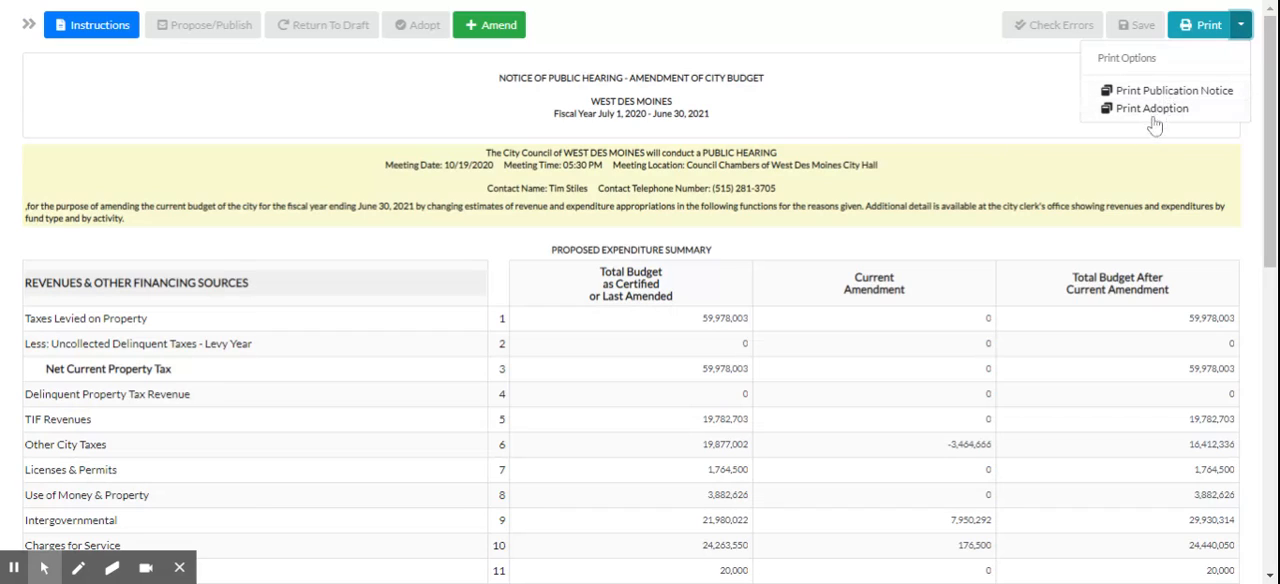
pyautogui.click(1003, 133)
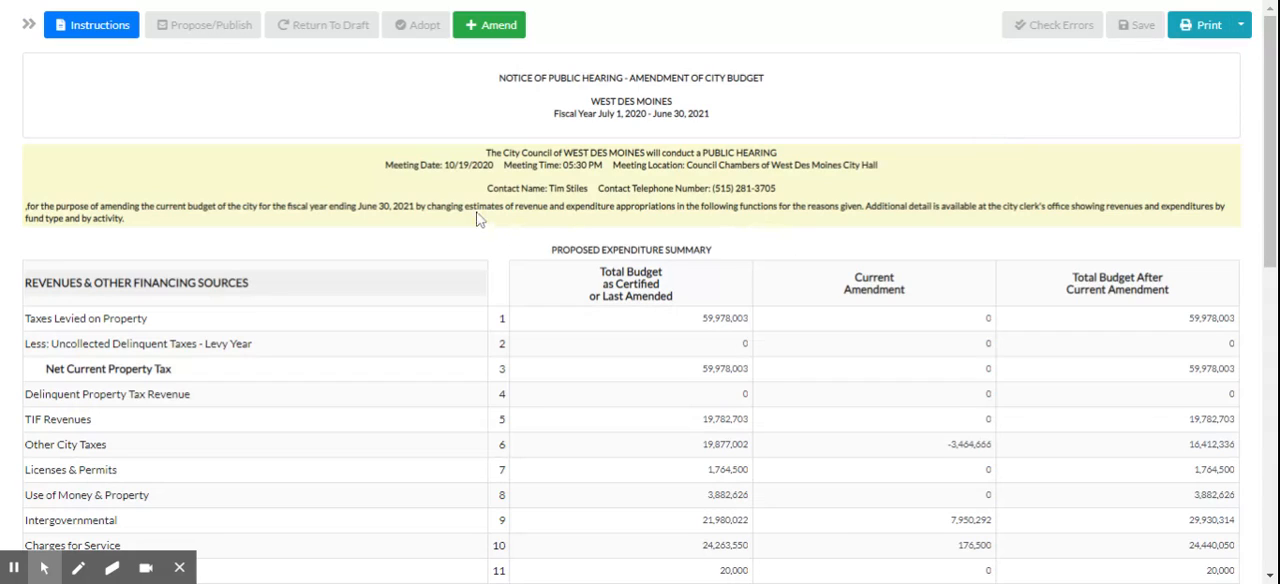
# Show the site navigation and go to the list of amendments to check the amendment's status.
pyautogui.click(29, 25)
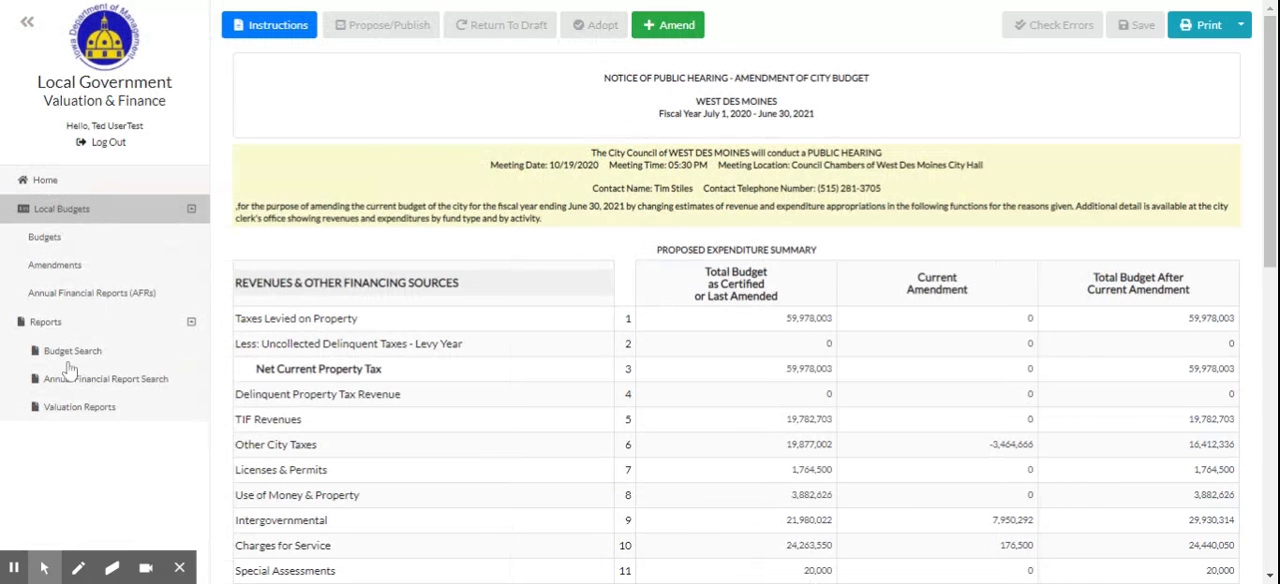
pyautogui.click(54, 266)
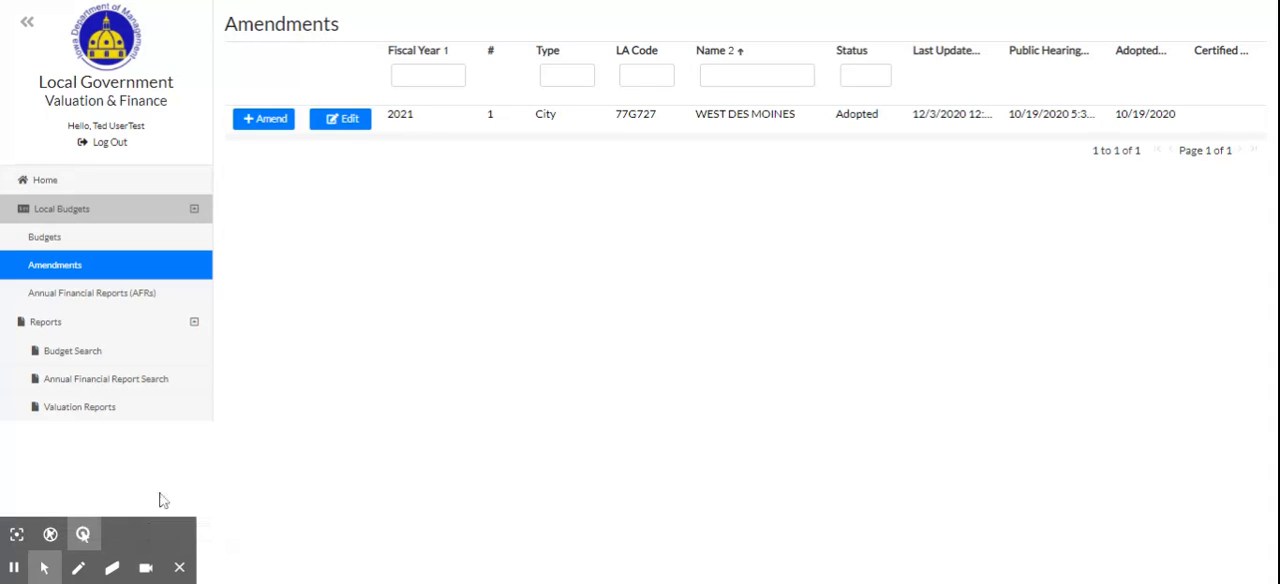
# Try to search the budget reports for "west des" while logged in, and dismiss the error notification.
pyautogui.click(91, 358)
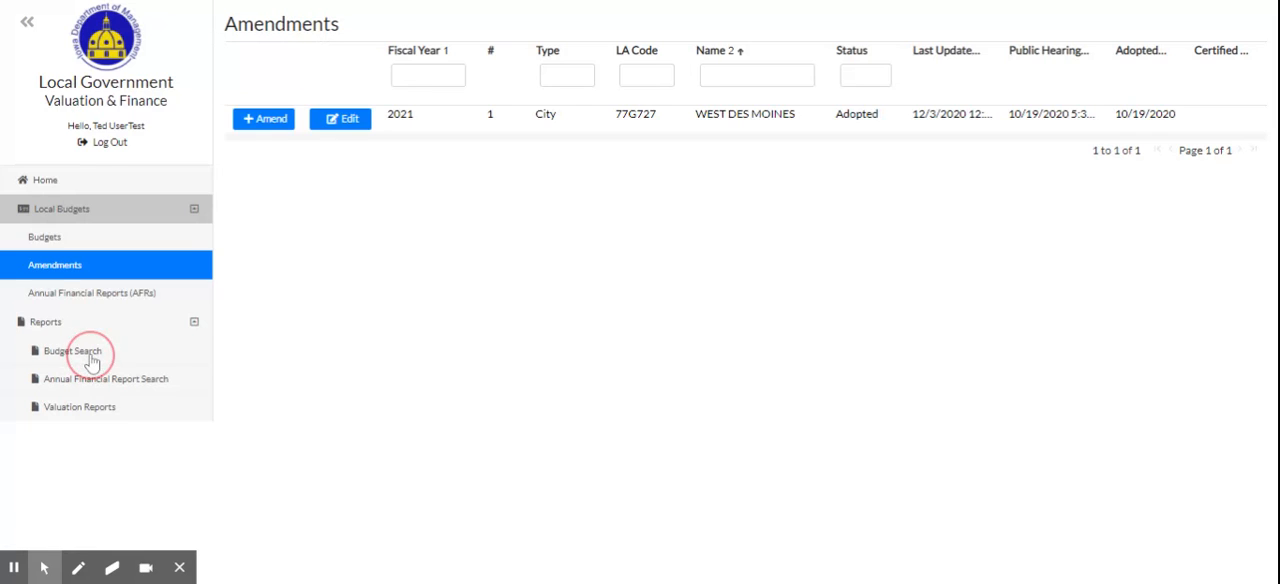
pyautogui.click(650, 88)
pyautogui.write('west des')
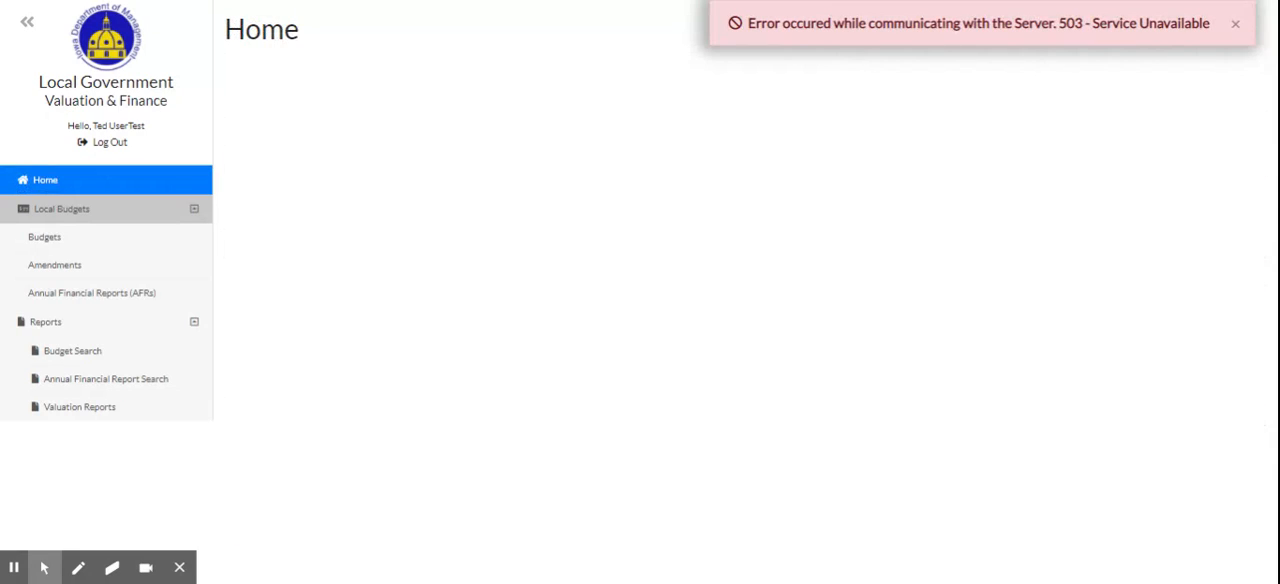
pyautogui.click(1234, 23)
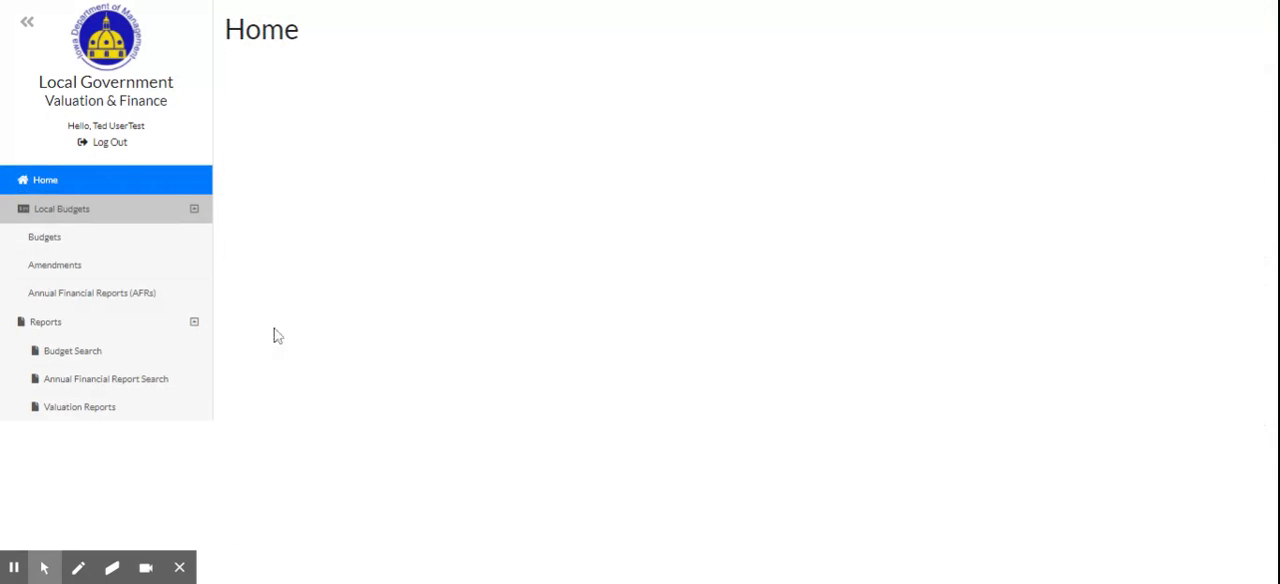
# Log out of the account and filter the public budget search by the name "West Des Moines".
pyautogui.click(110, 148)
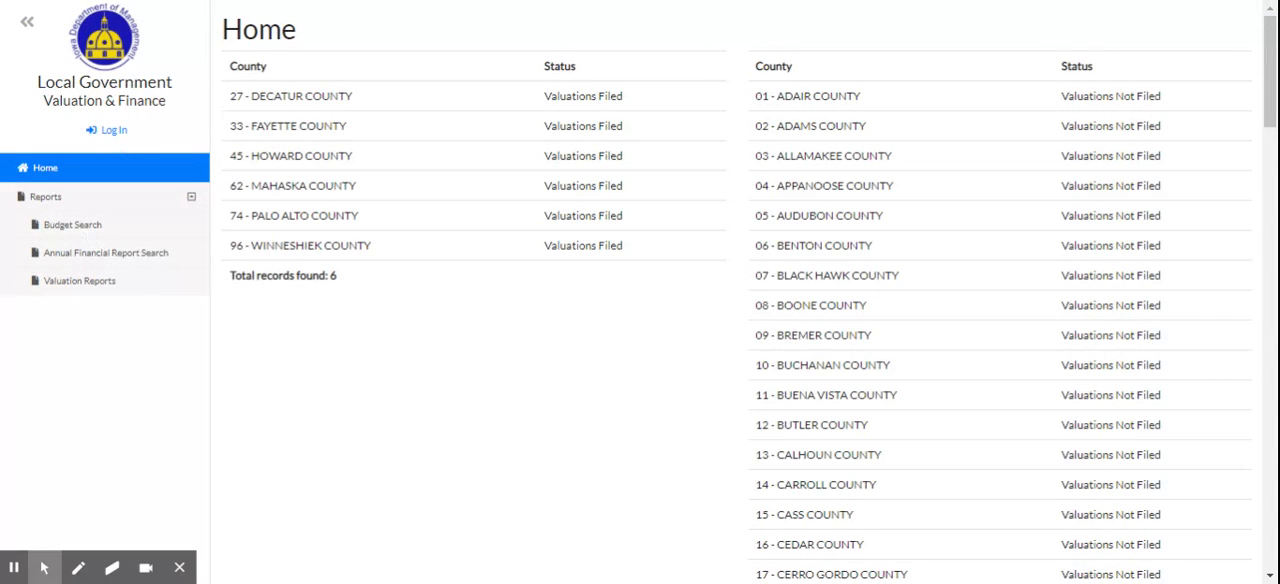
pyautogui.click(89, 229)
pyautogui.click(688, 88)
pyautogui.write('West Des Moines')
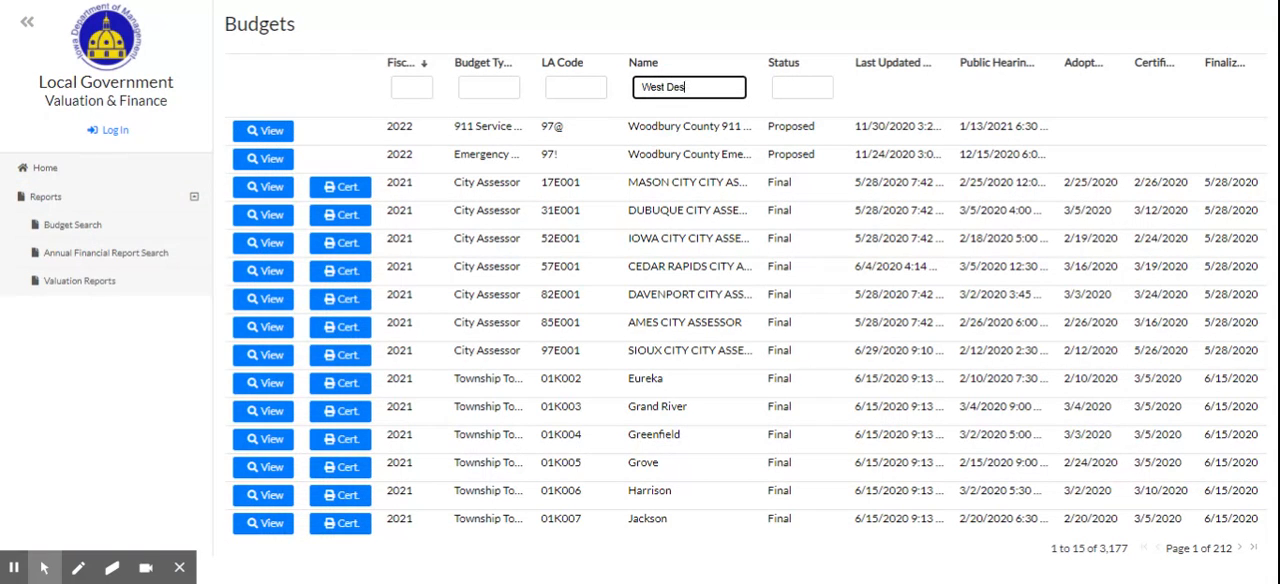